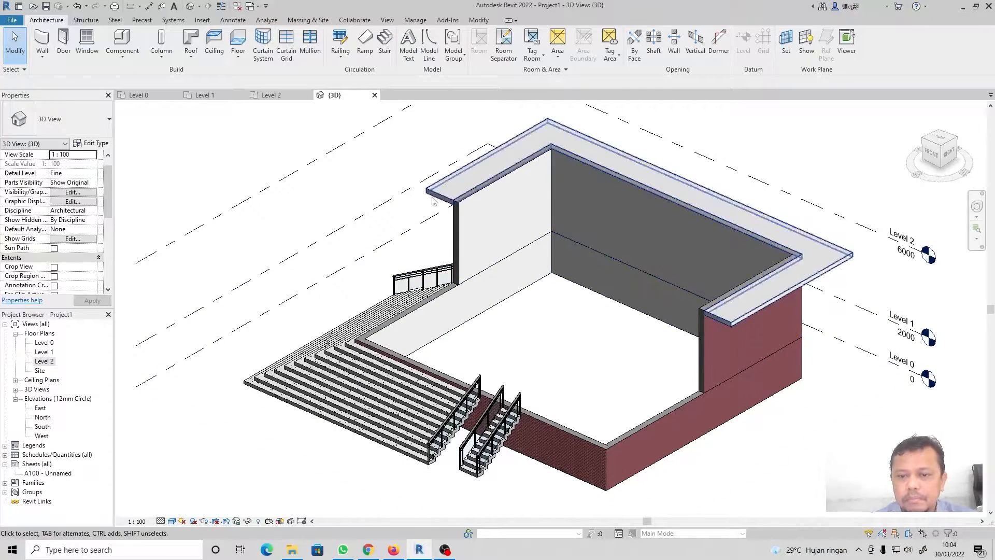
- Examine the overhanging Level 2 floor slab, its outer edges and its junctions with the brick walls from several angles
scroll(465, 219, "up", 6)
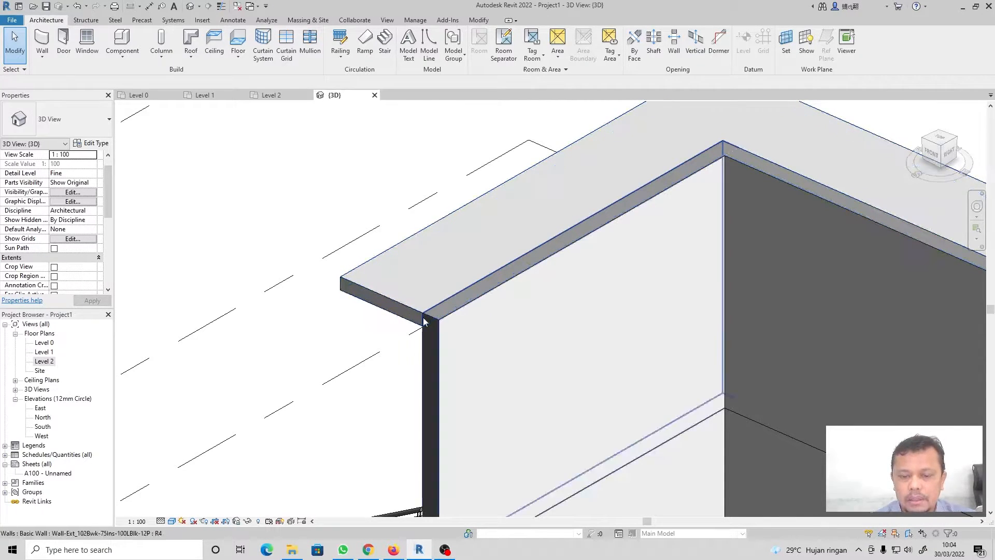
middle_click_drag(349, 269, 386, 282, "shift")
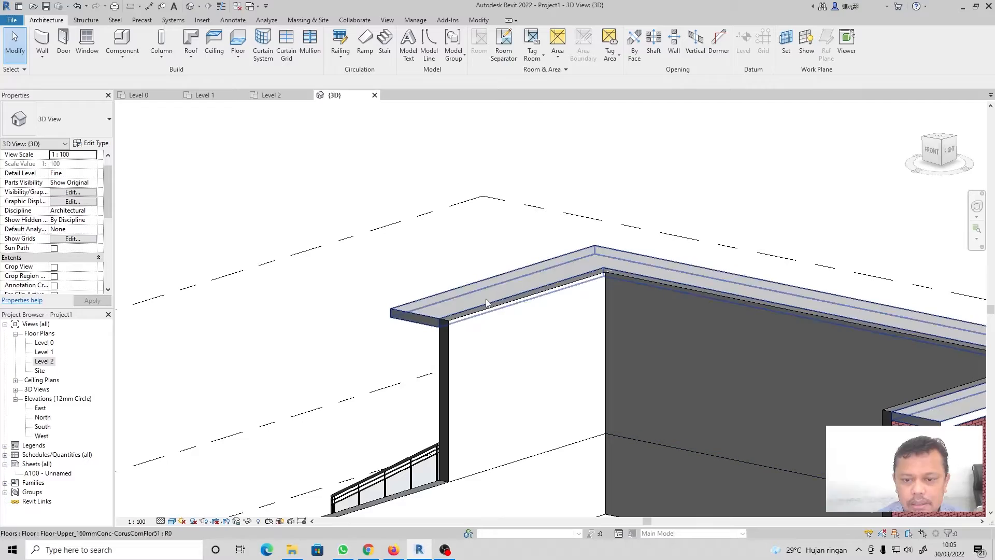
scroll(453, 315, "down", 3)
middle_click_drag(454, 315, 637, 357, "shift")
scroll(298, 296, "up", 2)
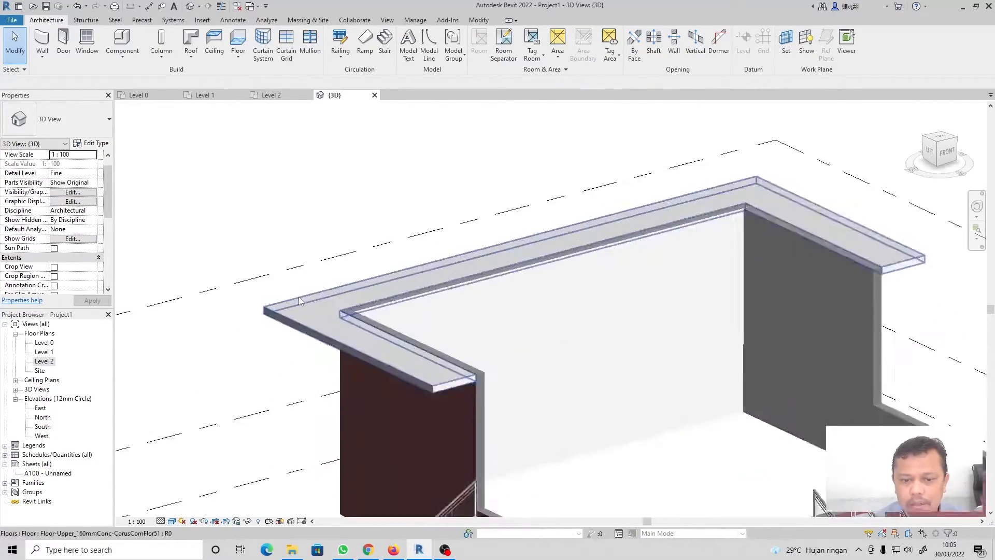
scroll(423, 371, "up", 3)
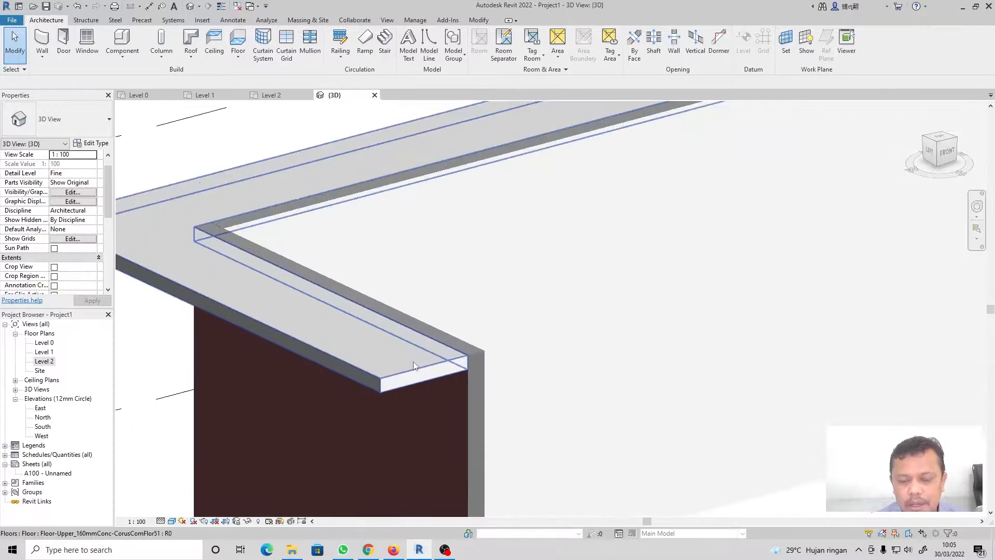
scroll(383, 375, "down", 2)
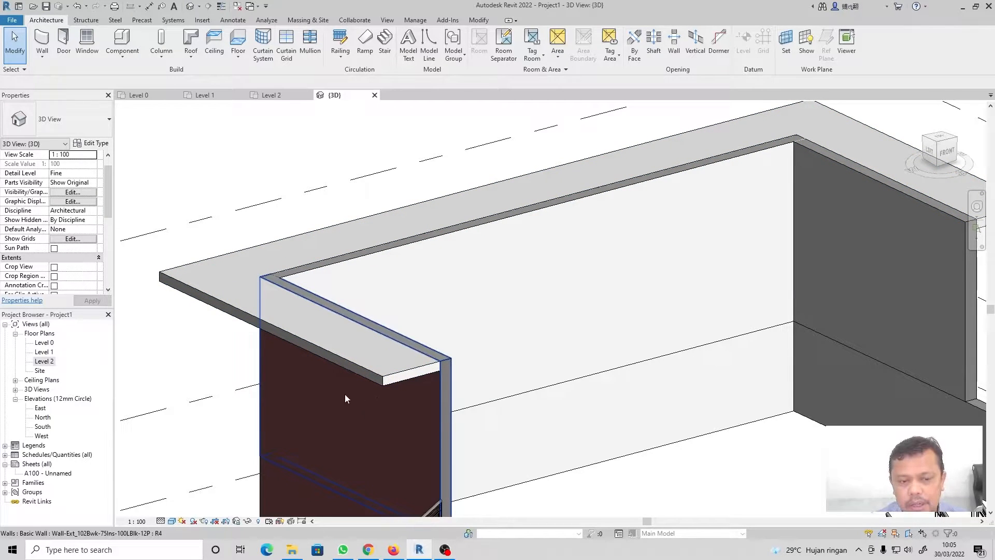
scroll(413, 330, "down", 3)
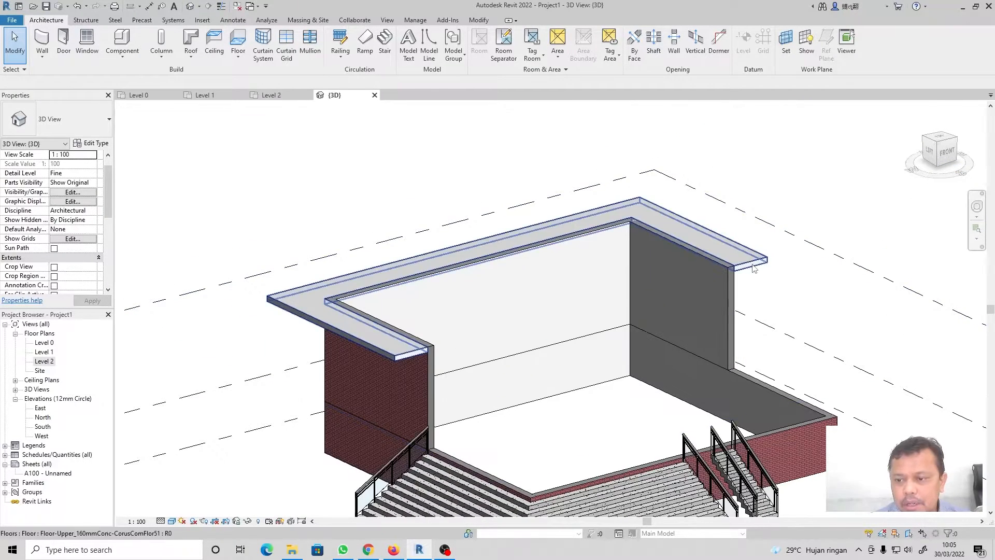
scroll(299, 355, "up", 6)
scroll(299, 353, "up", 1)
left_click(396, 351)
scroll(464, 381, "down", 5)
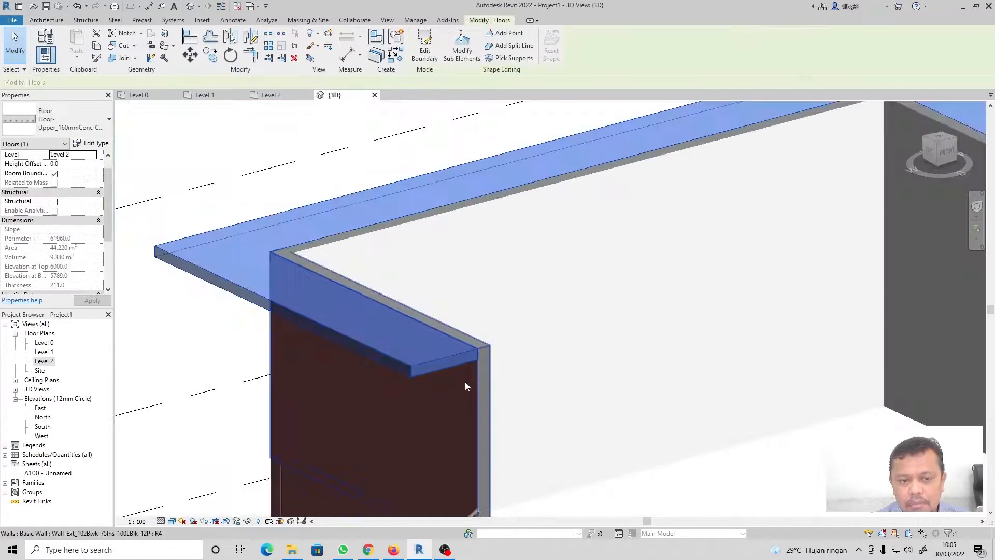
left_click(242, 369)
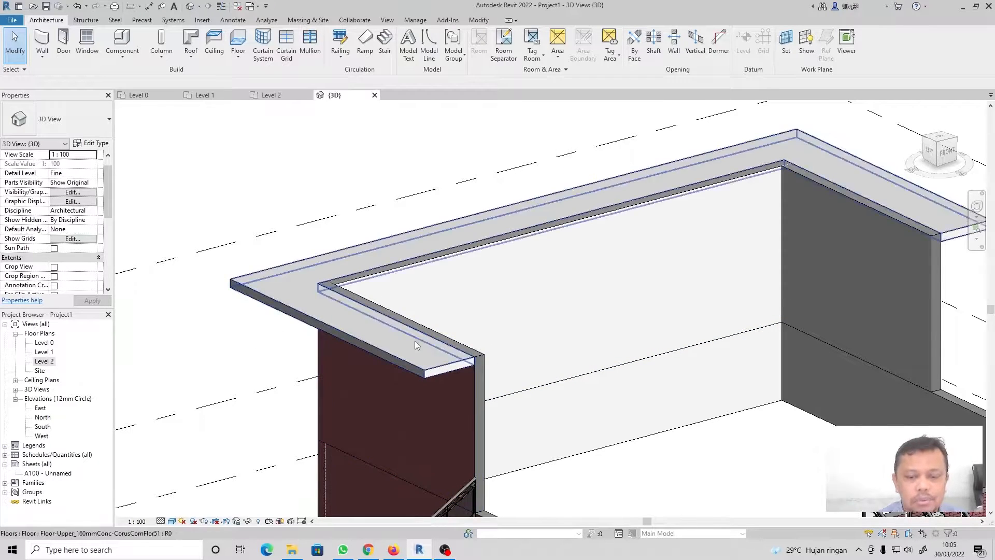
left_click(291, 311)
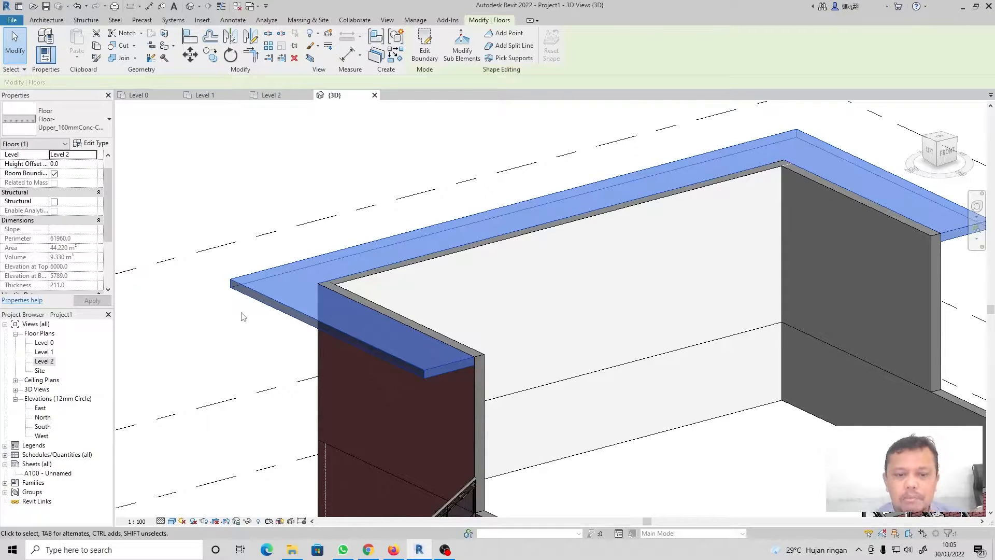
left_click(223, 205)
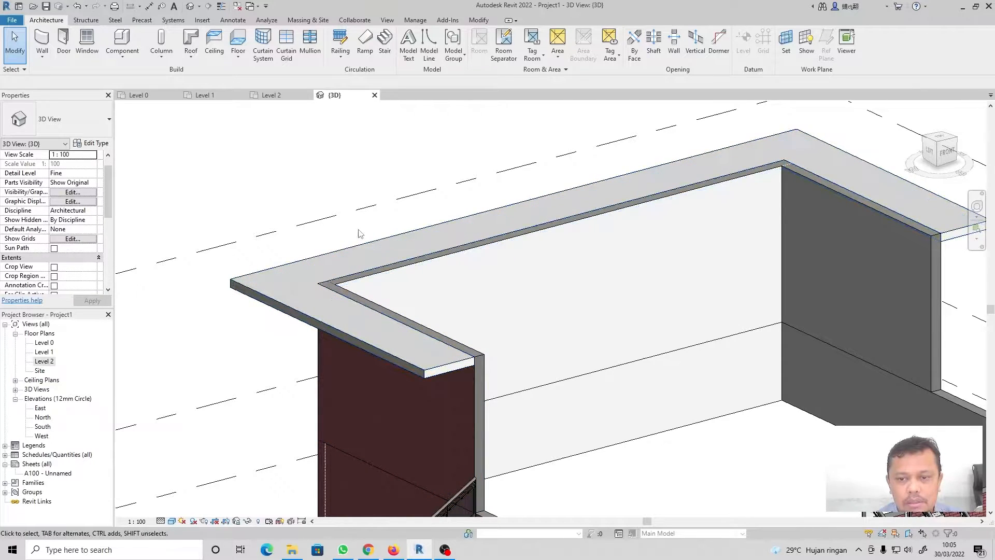
scroll(357, 282, "down", 3)
scroll(358, 283, "up", 1)
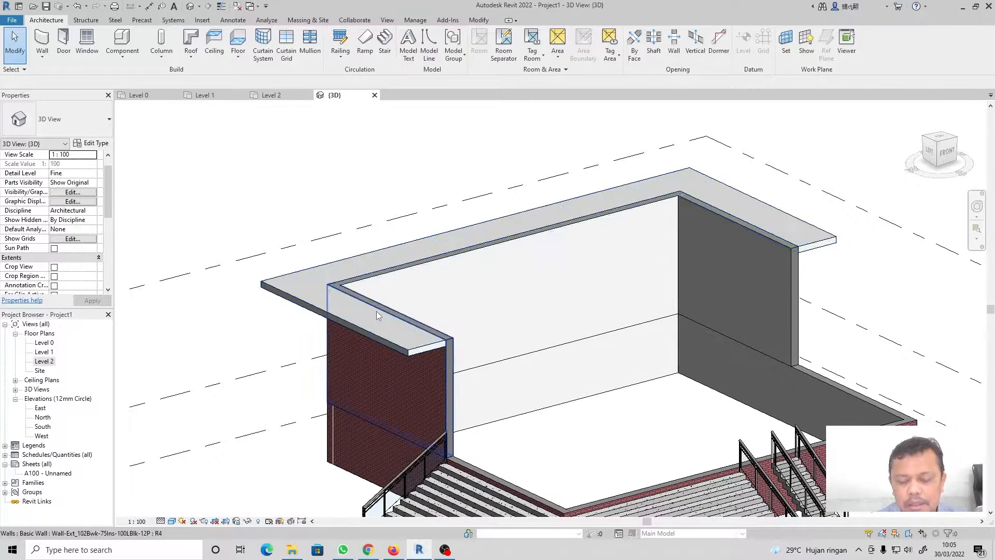
scroll(372, 374, "up", 3)
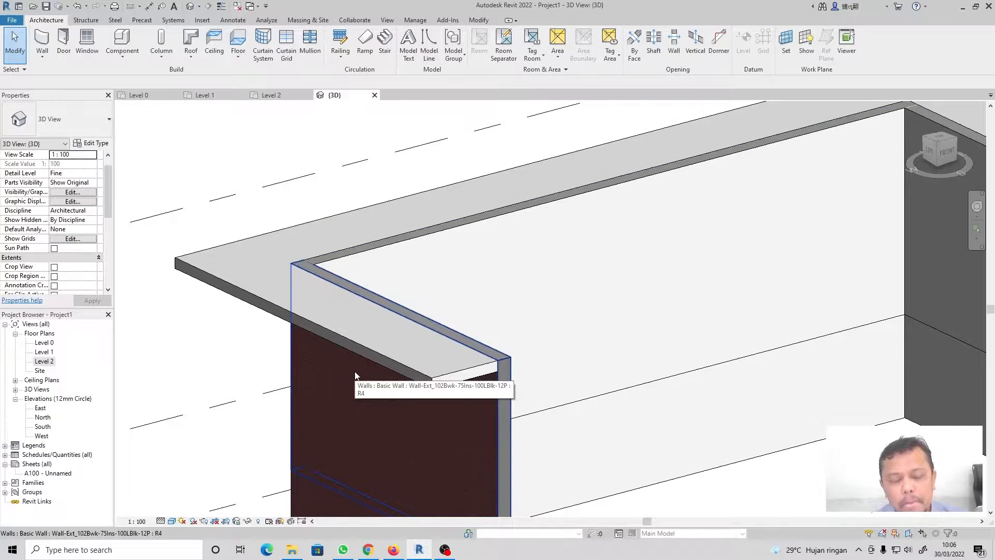
scroll(355, 375, "down", 5)
scroll(394, 338, "up", 2)
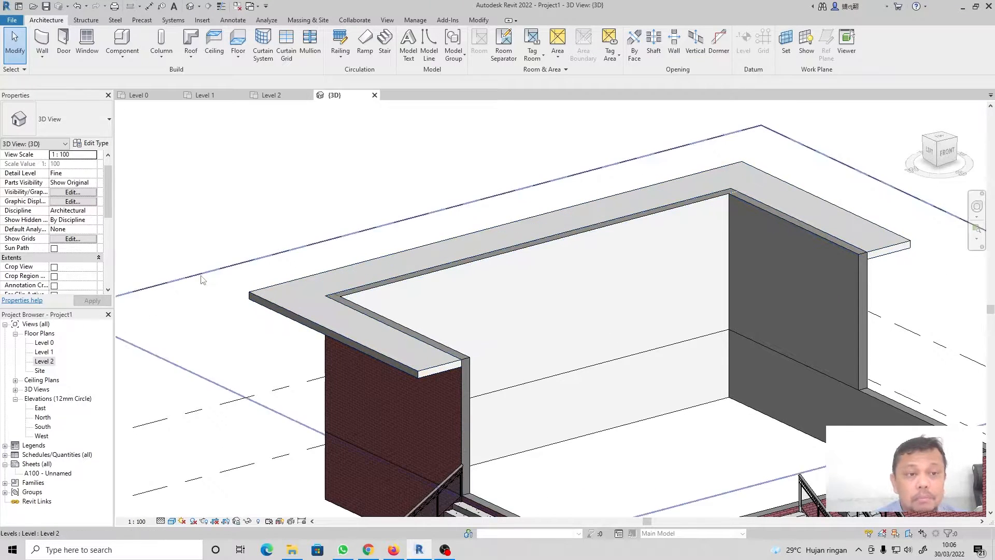
- Start an in-place model component and filter its family category list to Architecture only
left_click(123, 59)
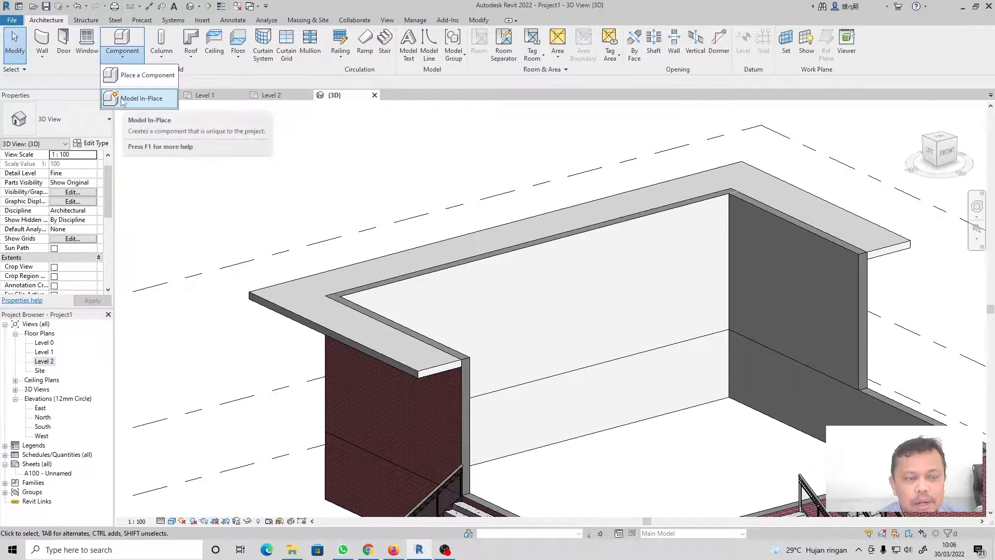
left_click(115, 99)
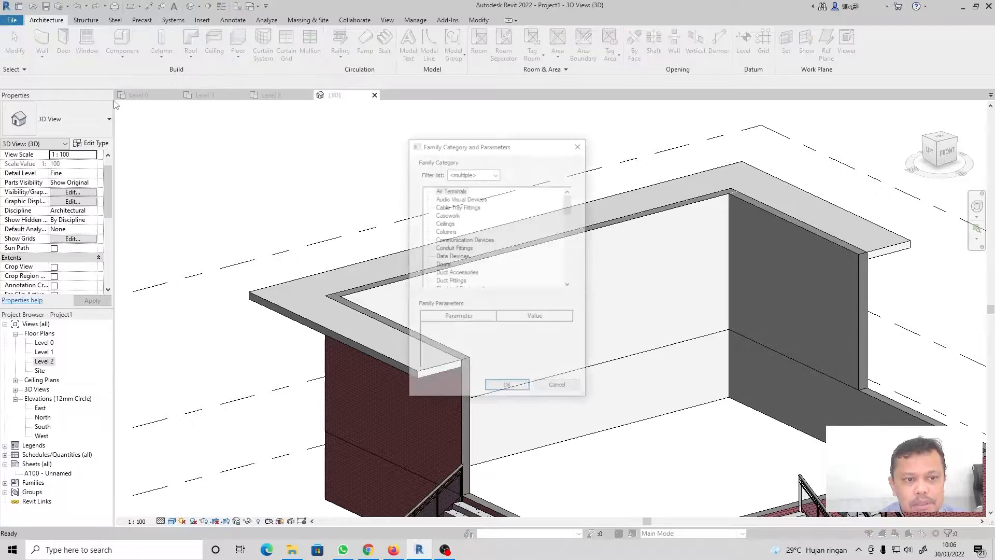
left_click(495, 173)
left_click(450, 192)
left_click(451, 200)
left_click(451, 208)
left_click(451, 216)
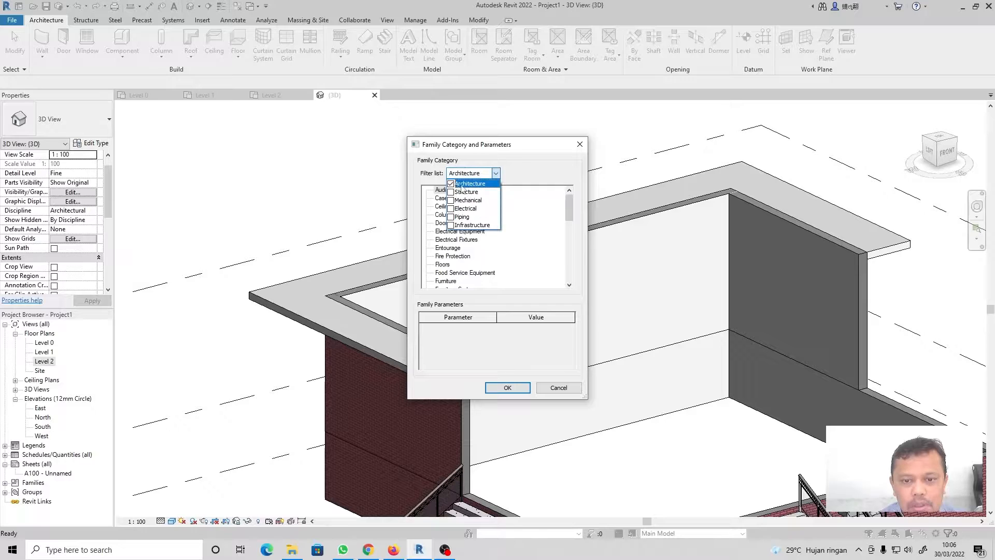
left_click(496, 173)
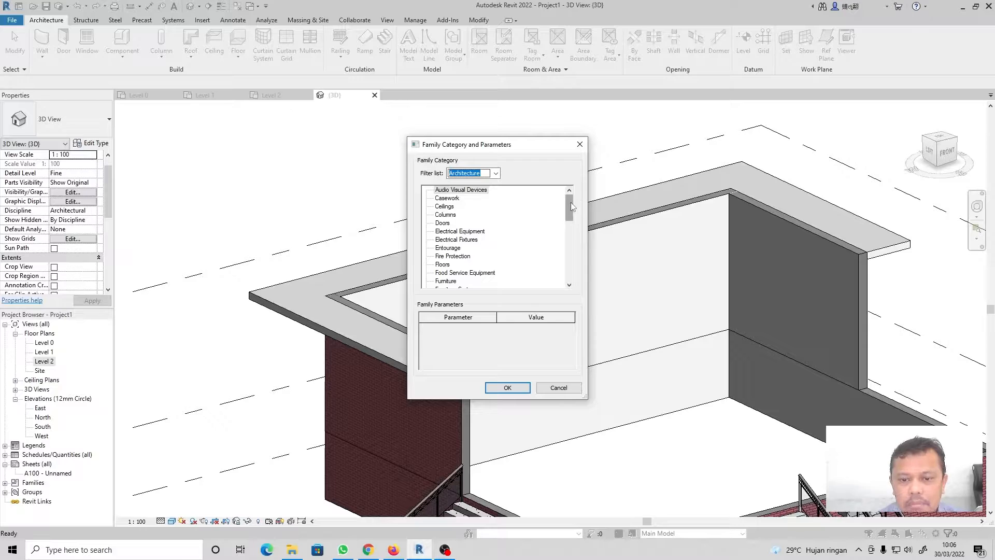
- Browse the architectural categories and assign Generic Models as the in-place component's family category
left_click_drag(571, 206, 575, 227)
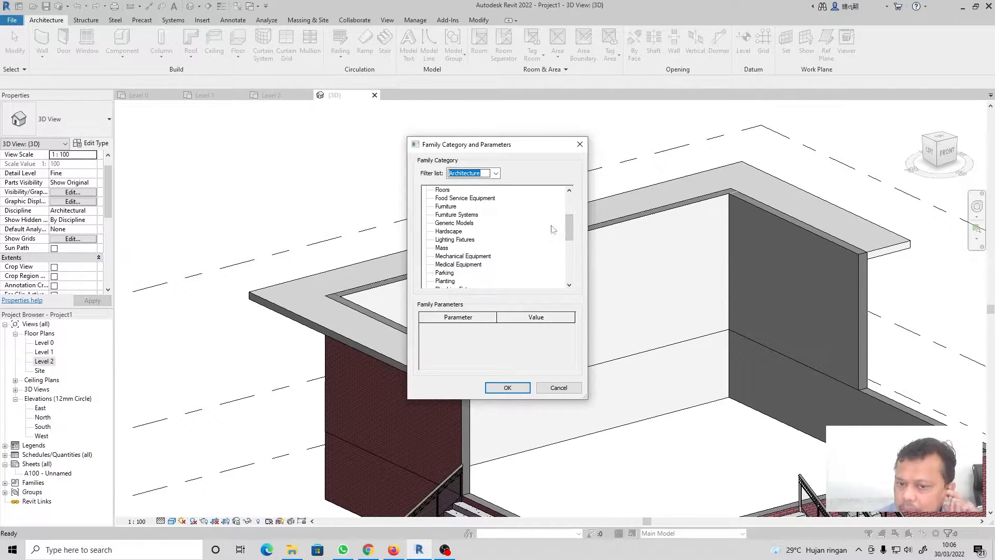
left_click(465, 224)
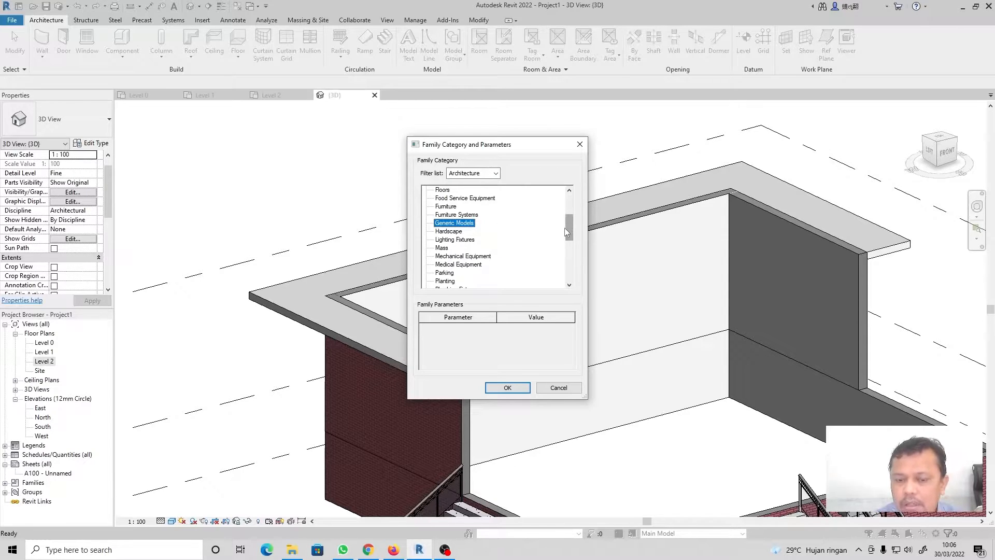
left_click(444, 248)
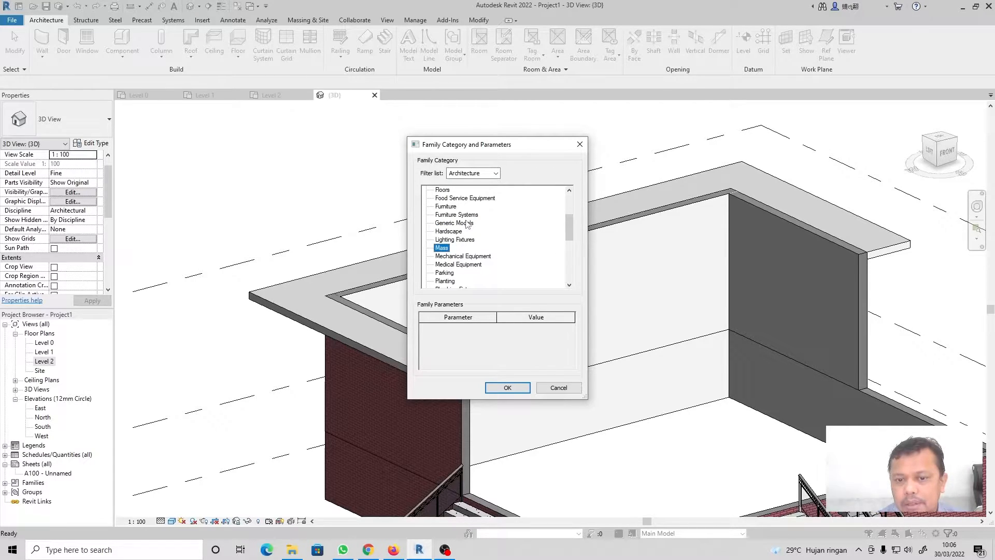
mouse_move(569, 226)
left_mouse_down()
mouse_move(574, 241)
mouse_move(569, 230)
left_mouse_up()
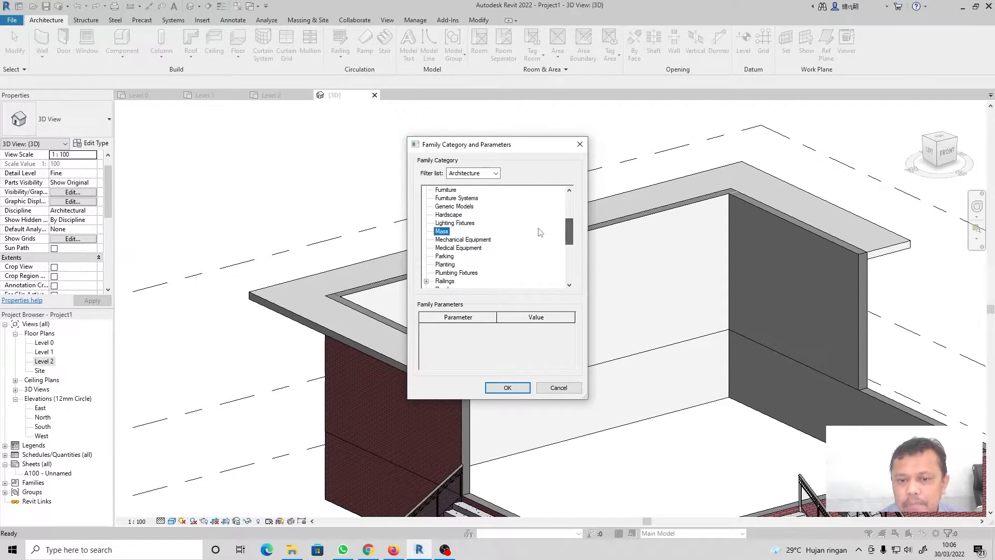
left_click(454, 206)
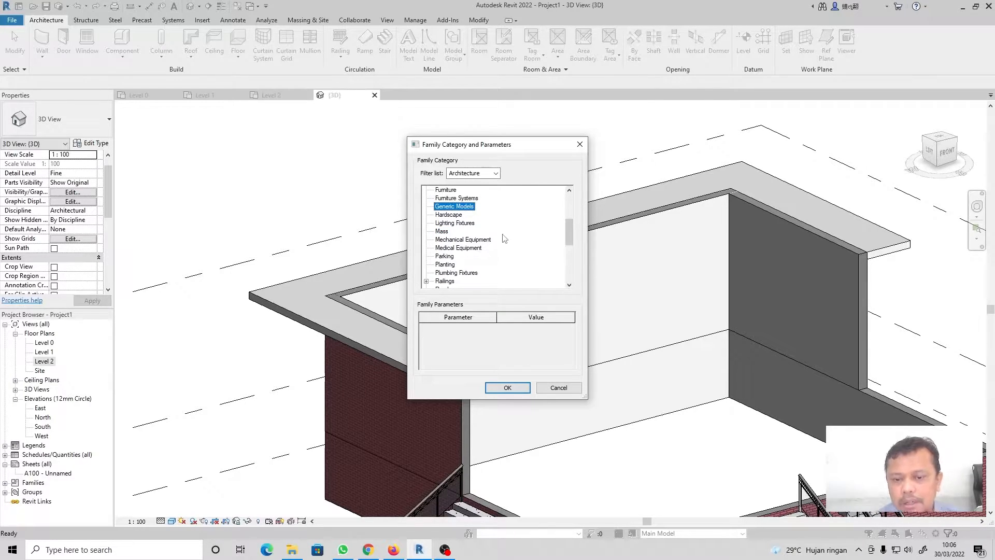
scroll(504, 236, "down", 1)
mouse_move(570, 232)
left_mouse_down()
mouse_move(570, 219)
mouse_move(572, 243)
left_mouse_up()
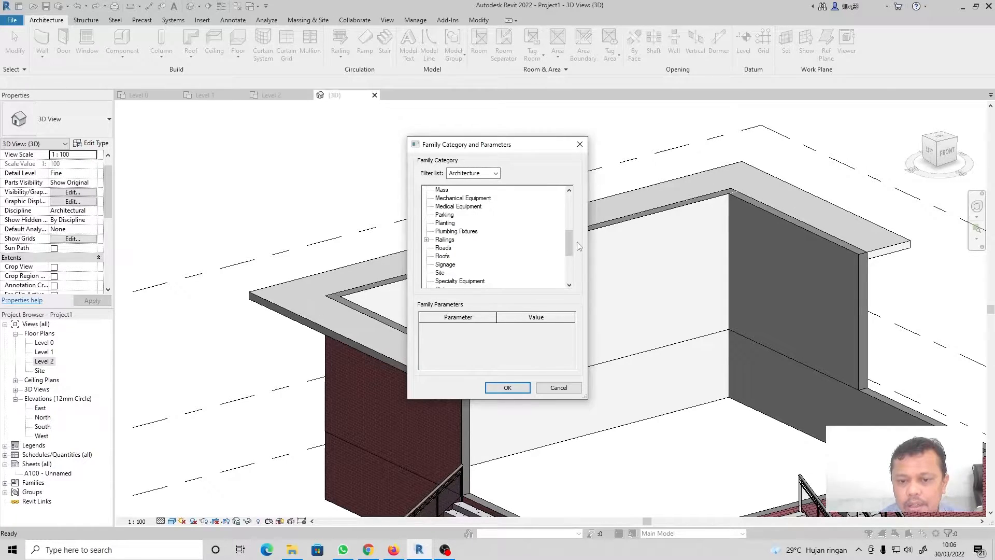
left_click_drag(570, 251, 578, 226)
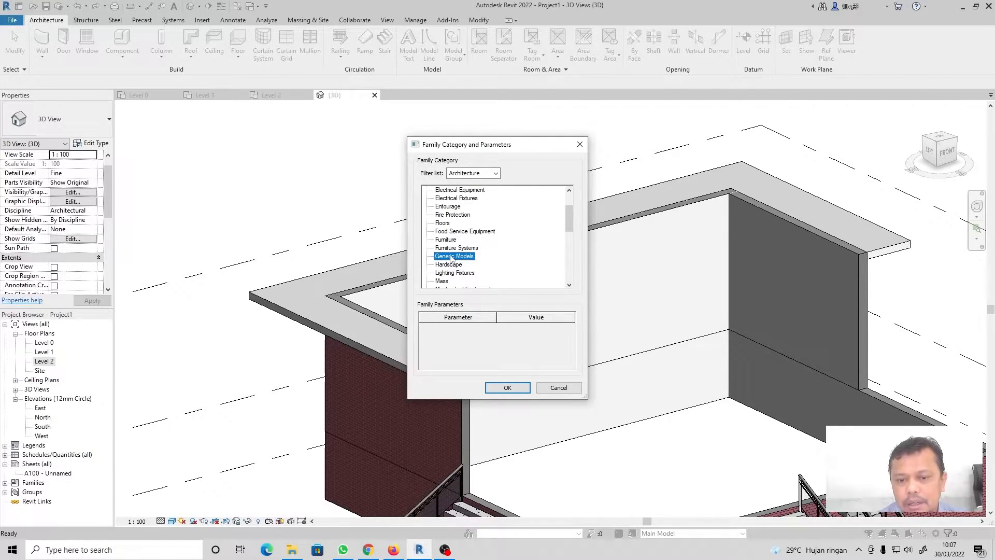
left_click_drag(571, 216, 572, 226)
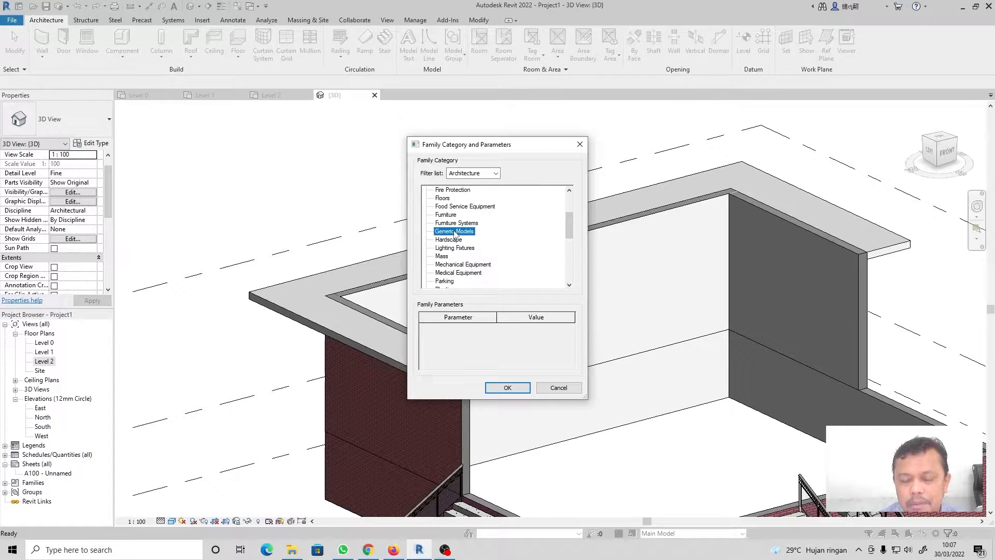
left_click(523, 389)
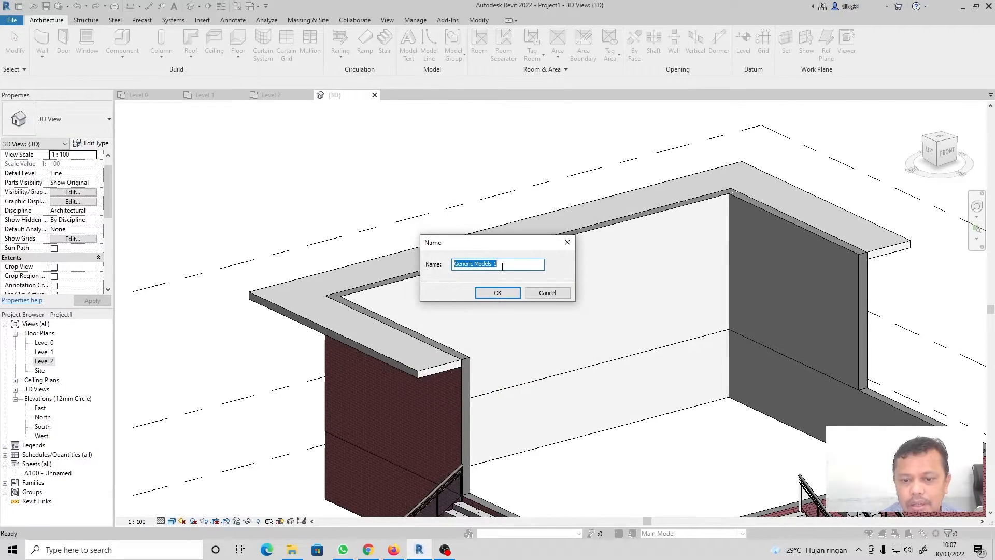
- Name the in-place generic model "lisplang" and enter its editing environment
type("lisplang")
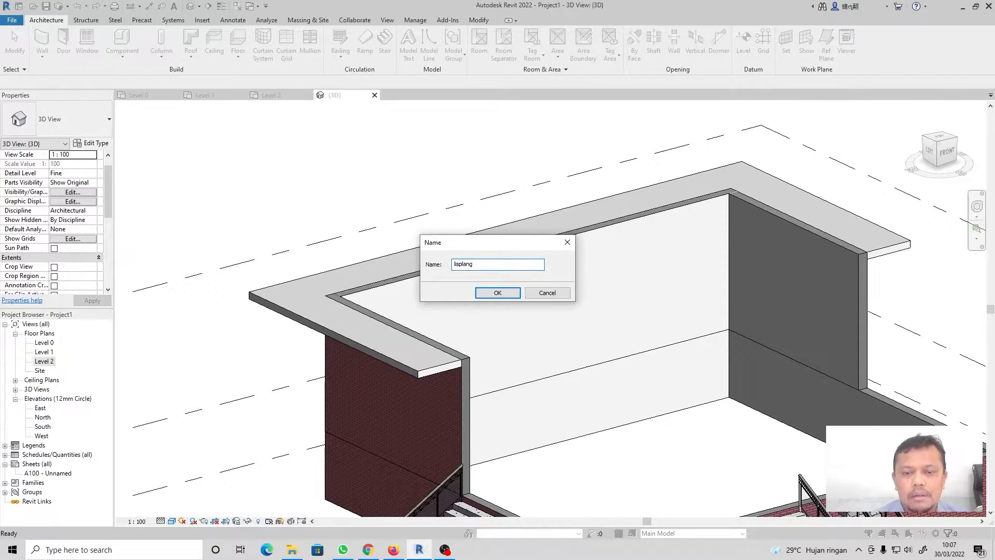
left_click_drag(497, 246, 508, 211)
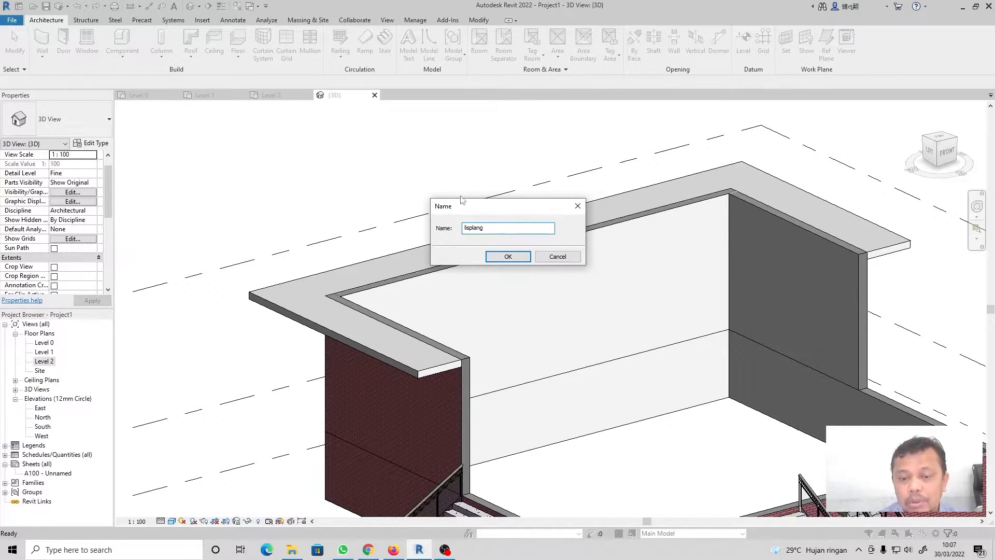
left_click(502, 257)
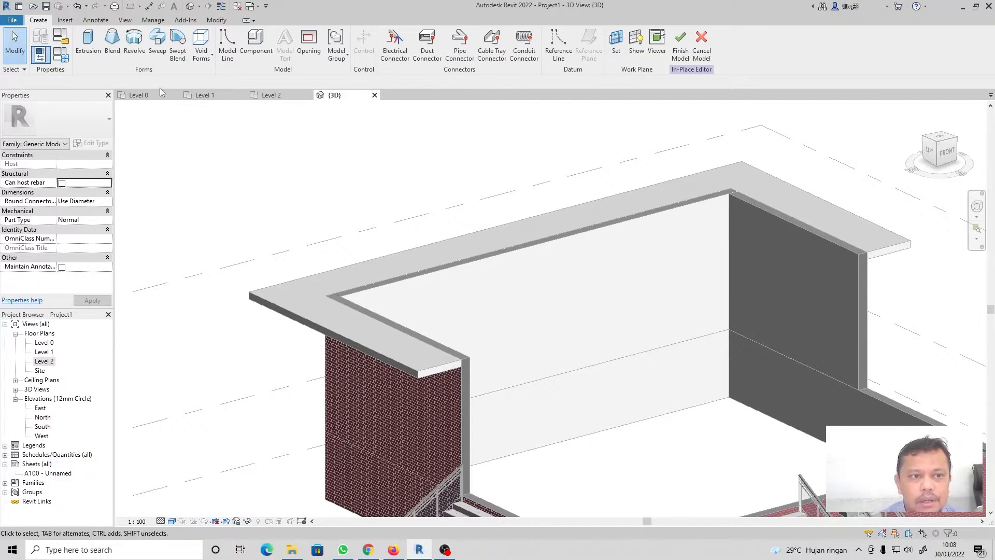
- Start a Sweep and define its path by picking the three outer top edges of the Level 2 floor slab
left_click(157, 39)
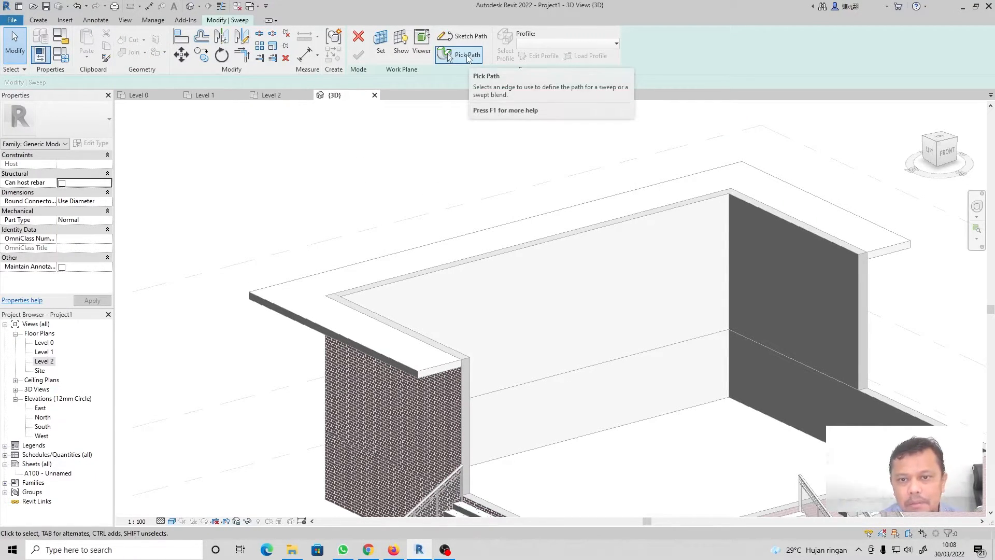
left_click(446, 56)
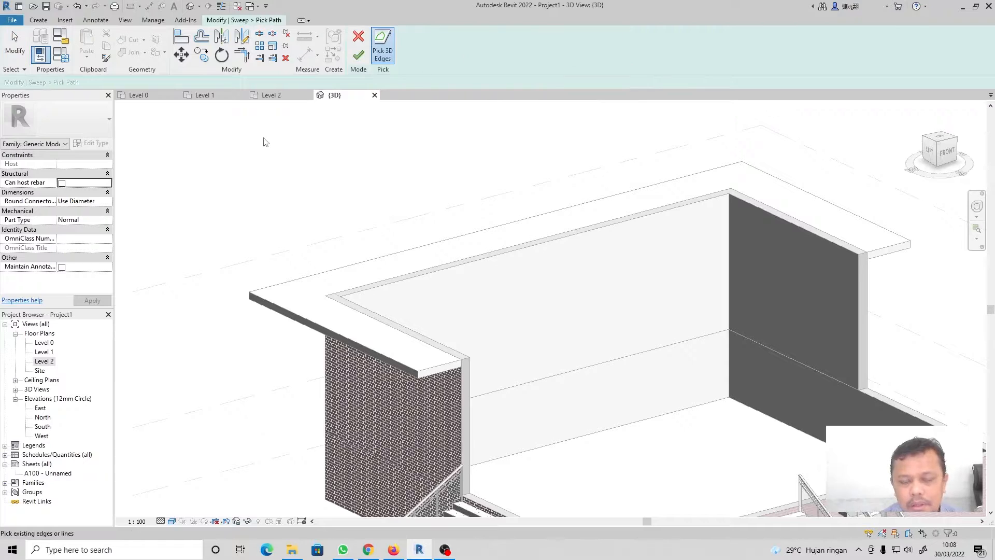
left_click(274, 308)
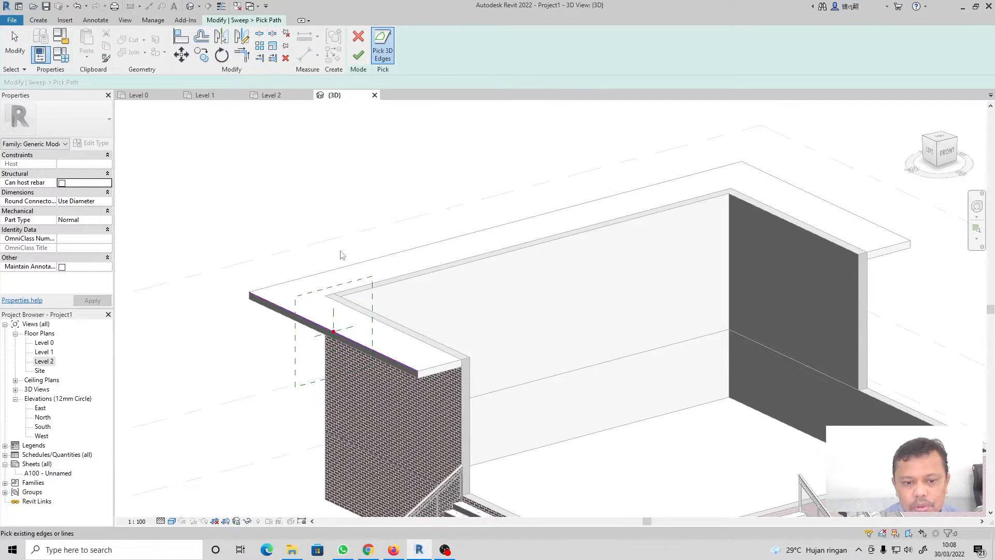
left_click(353, 267)
left_click(777, 180)
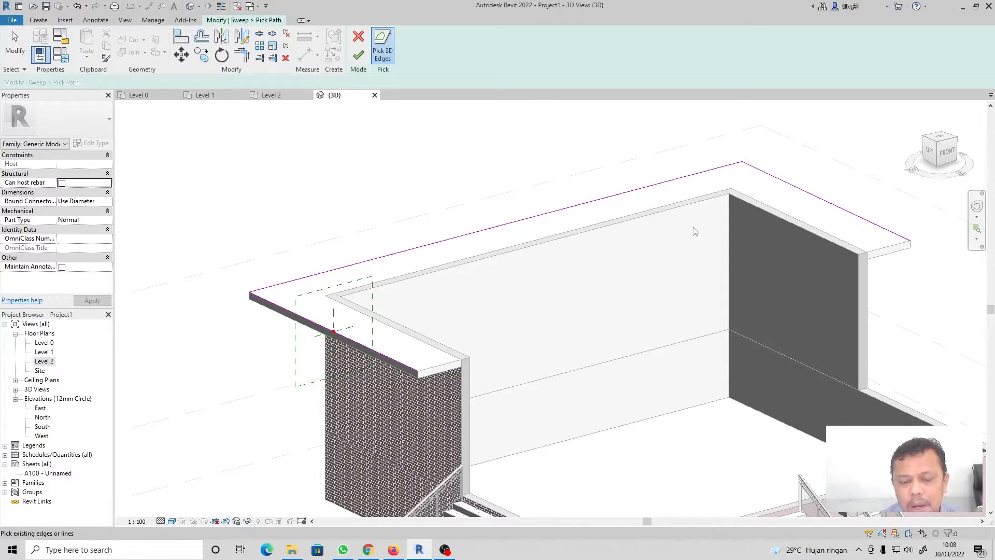
scroll(345, 323, "up", 3)
scroll(346, 323, "down", 2)
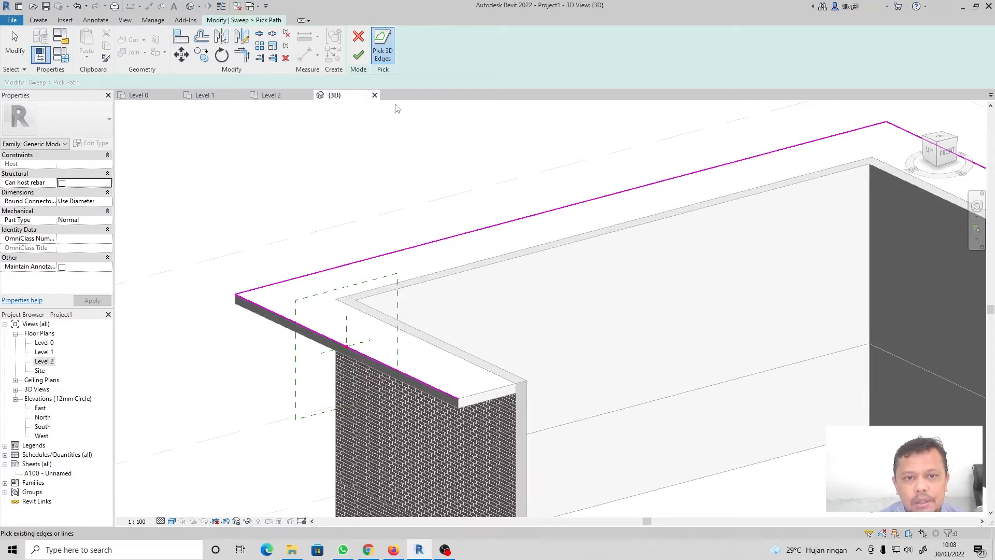
left_click(358, 56)
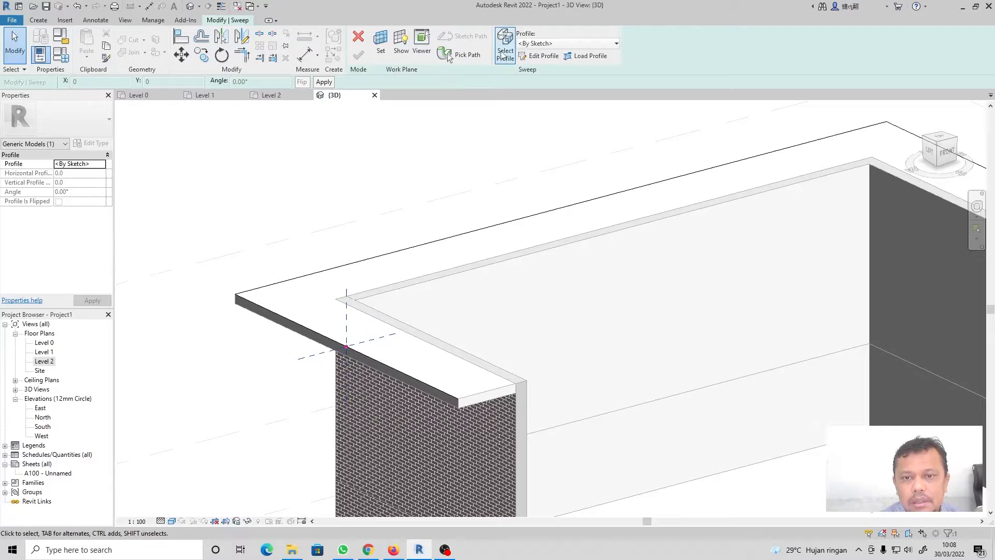
- Open the sweep's profile sketch and draw a vertical line down the slab edge from the path point to the slab's bottom edge
left_click(543, 56)
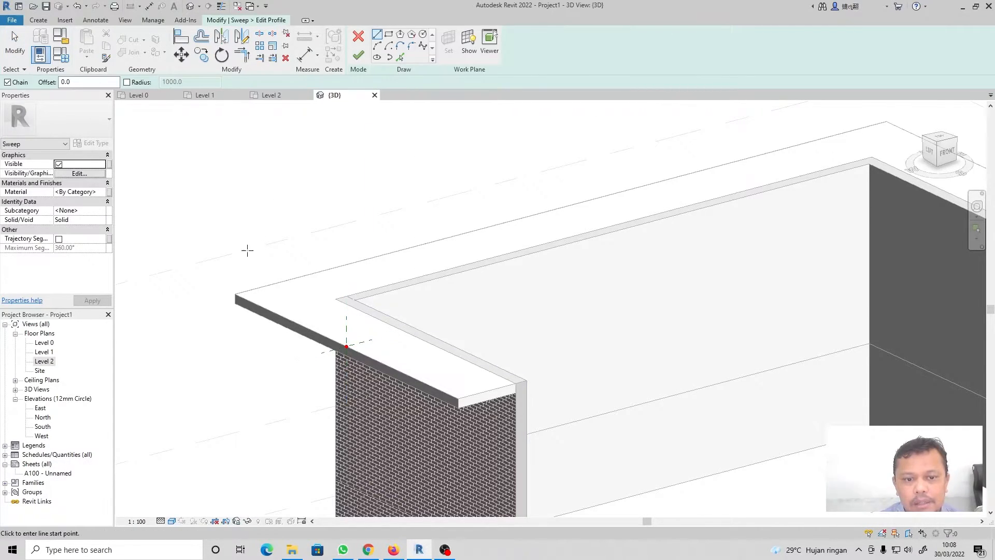
scroll(348, 337, "up", 4)
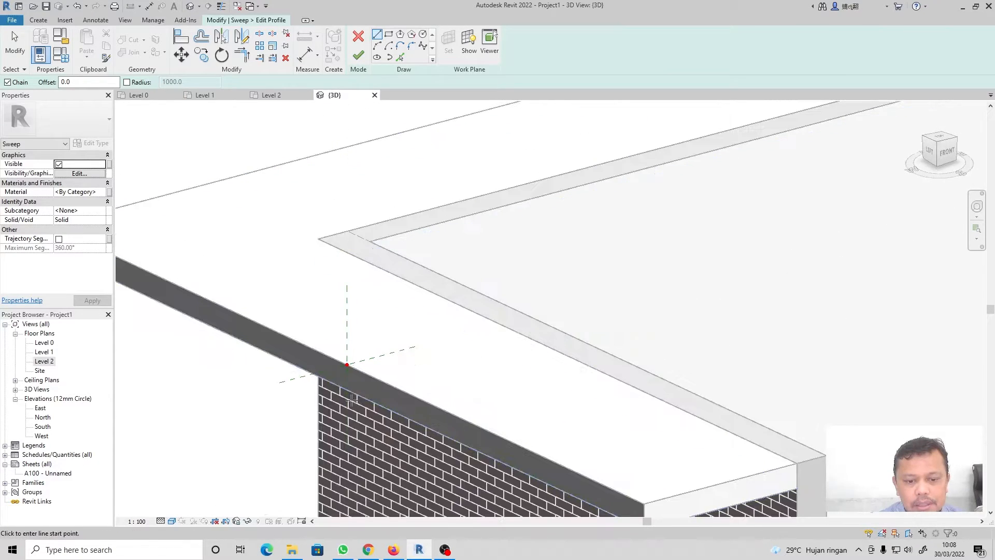
scroll(347, 393, "up", 3)
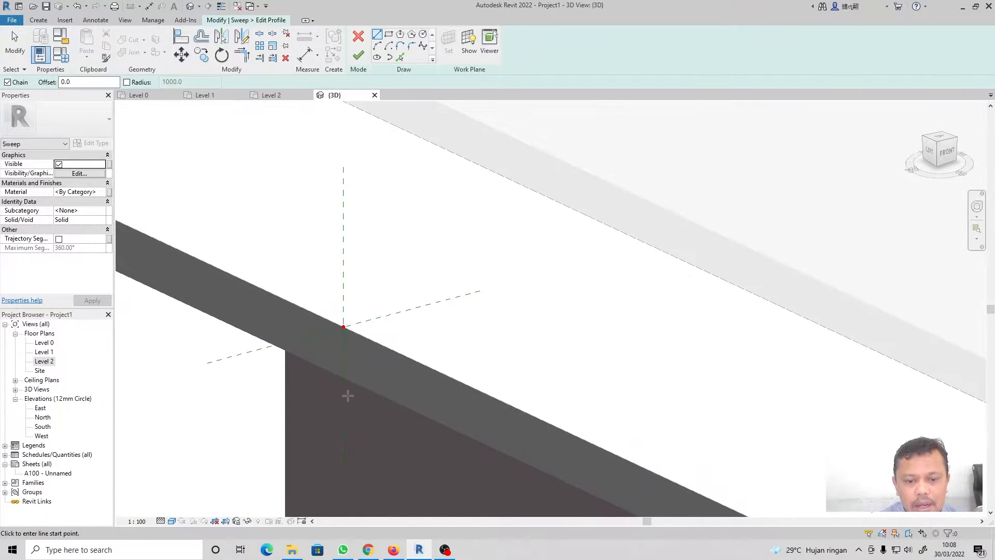
left_click(343, 326)
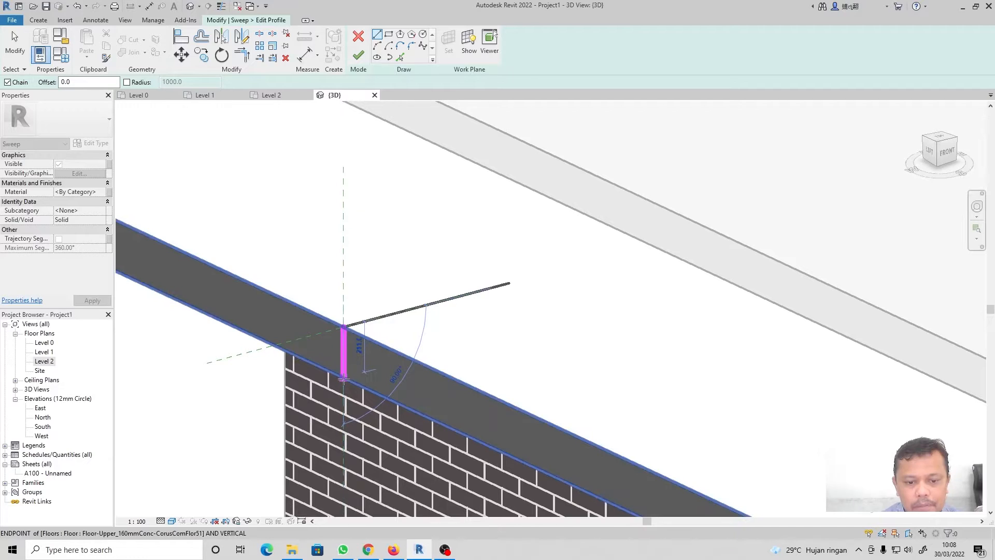
right_click(372, 253)
left_click(399, 259)
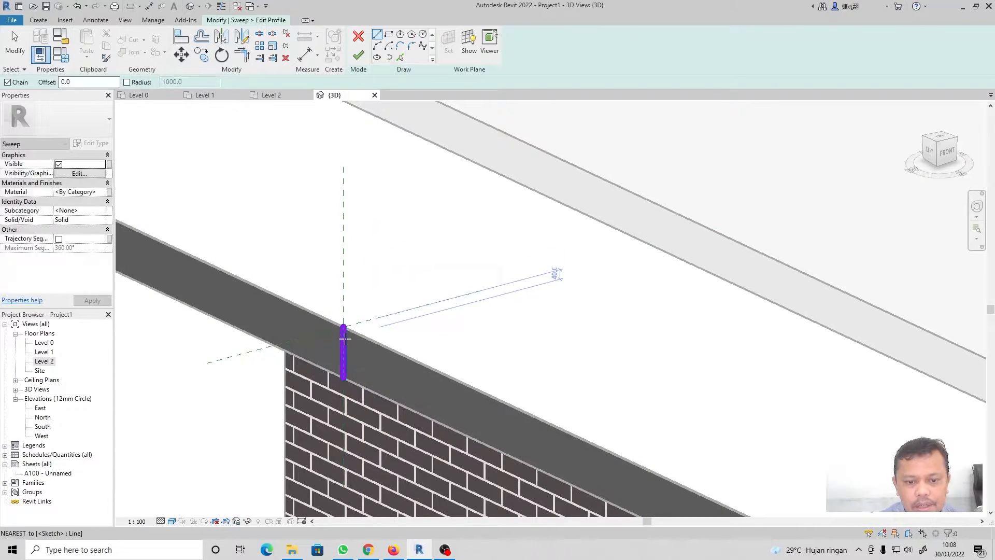
- Draw a 1000 mm profile line sloping up and outward at 135° from the slab's top edge
left_click(343, 327)
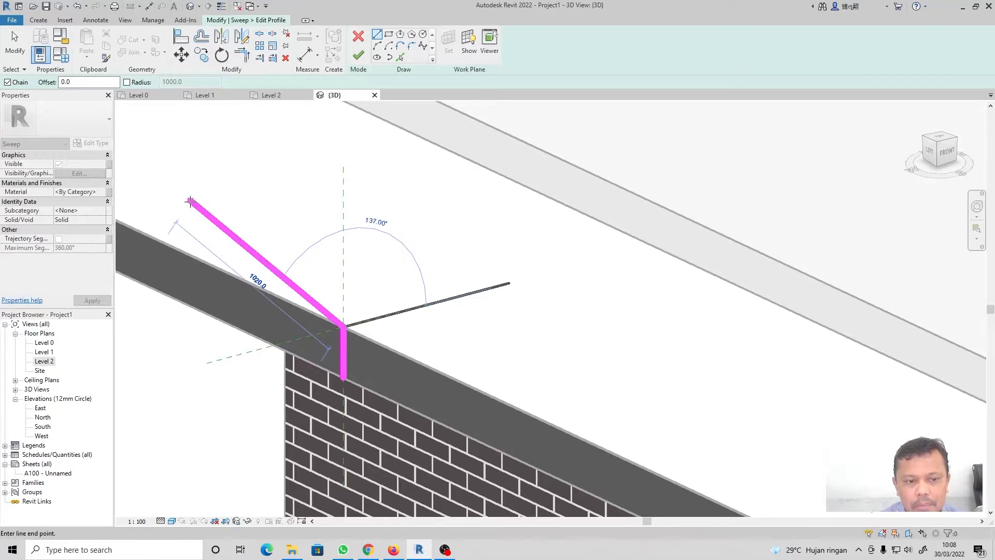
scroll(331, 194, "down", 1)
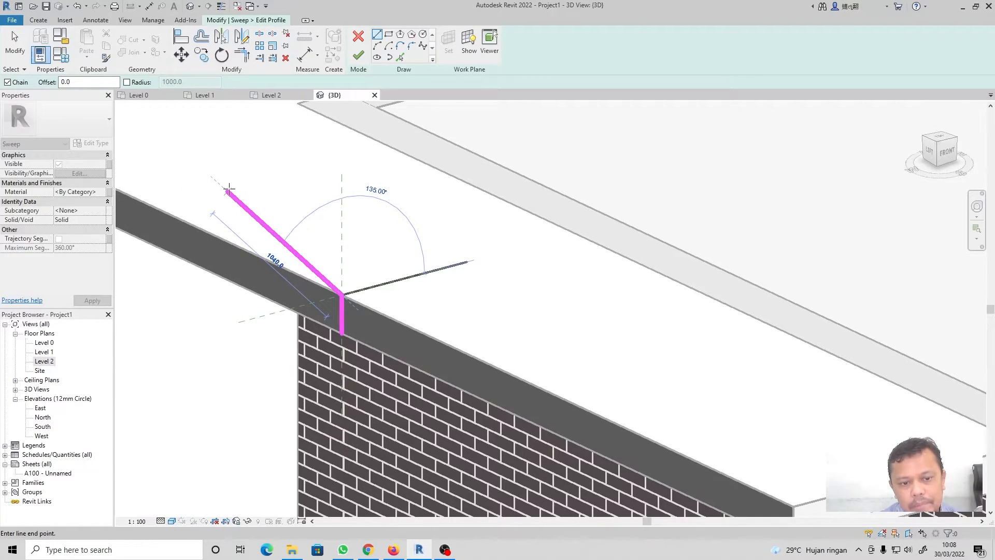
type("100")
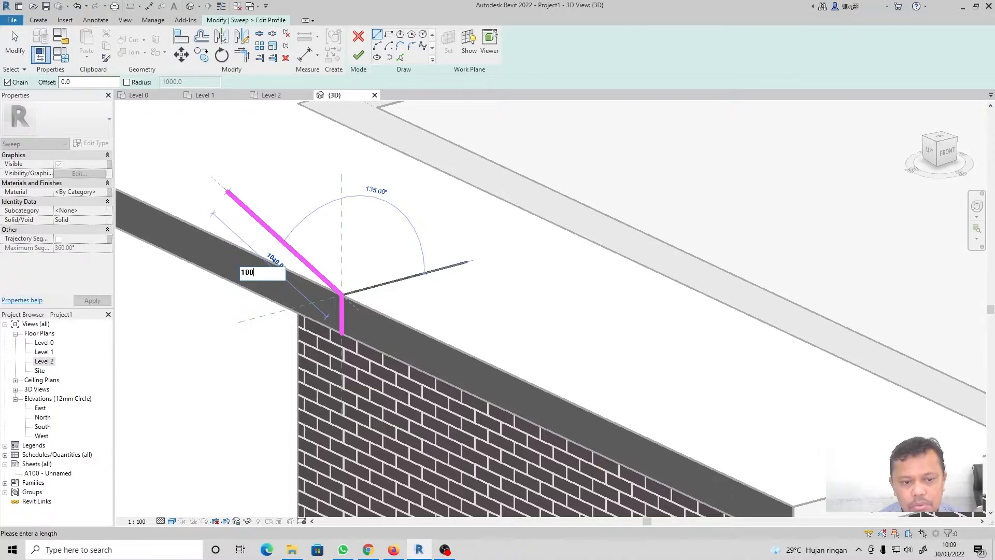
type("0")
key("Return")
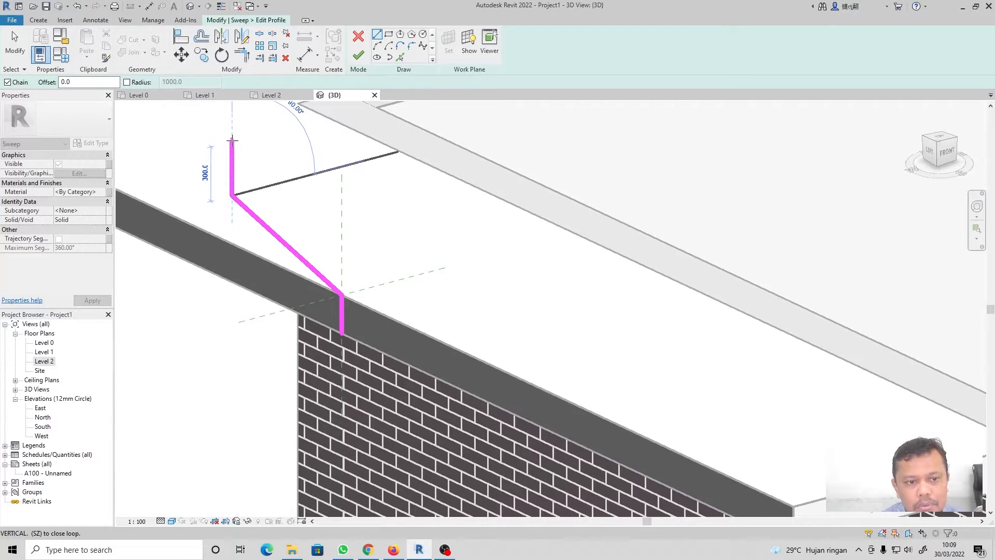
- Continue the profile with a 300 mm vertical line upward and a 150 mm horizontal line outward
left_click(232, 141)
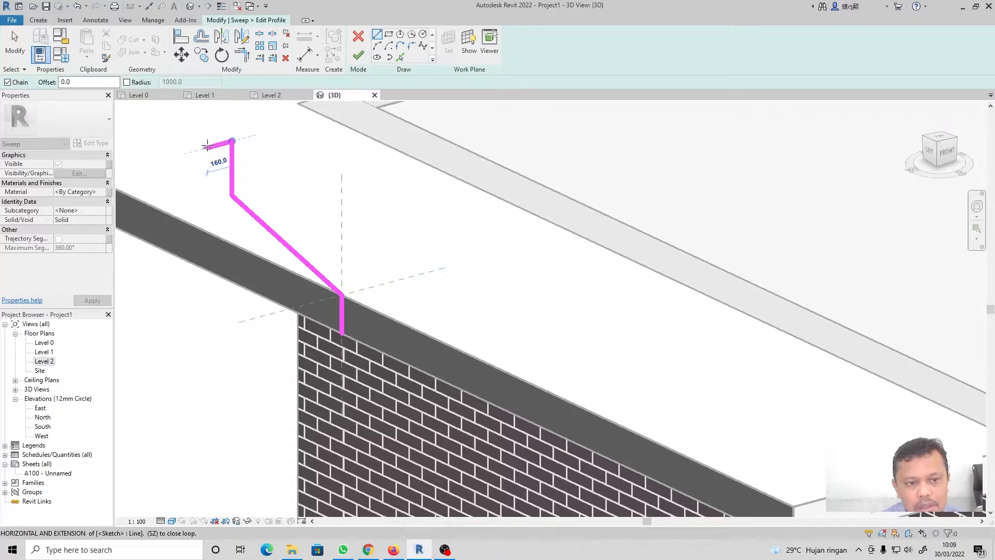
type("150")
key("Return")
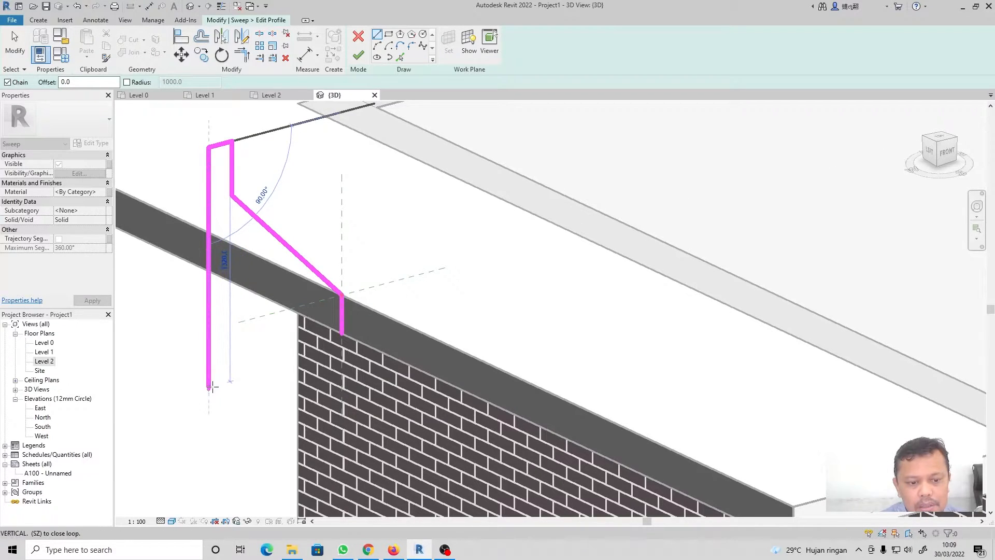
- Draw a long vertical line down from the profile's outer top corner and a horizontal line outward from the slab's bottom edge, crossing it
left_click(209, 393)
right_click(212, 394)
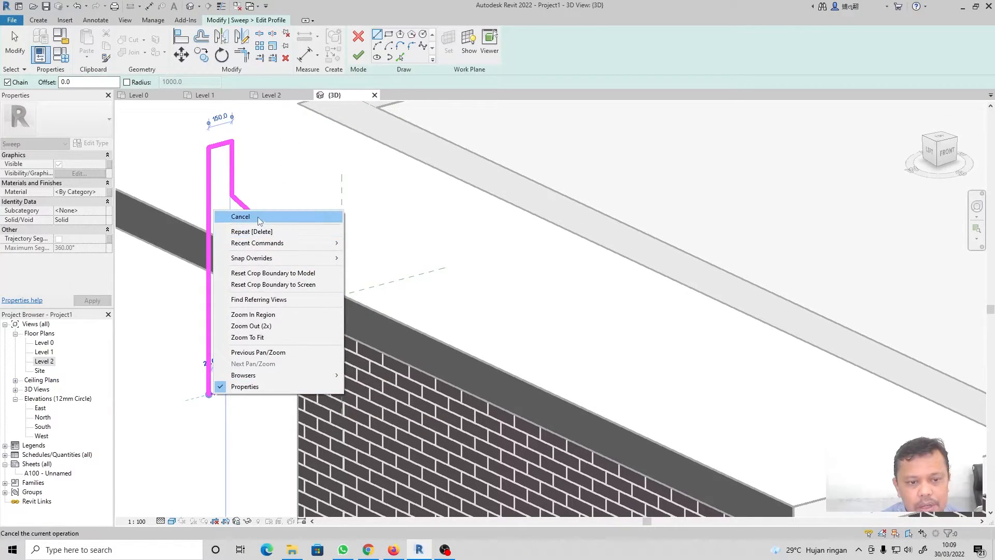
left_click(260, 217)
left_click(341, 334)
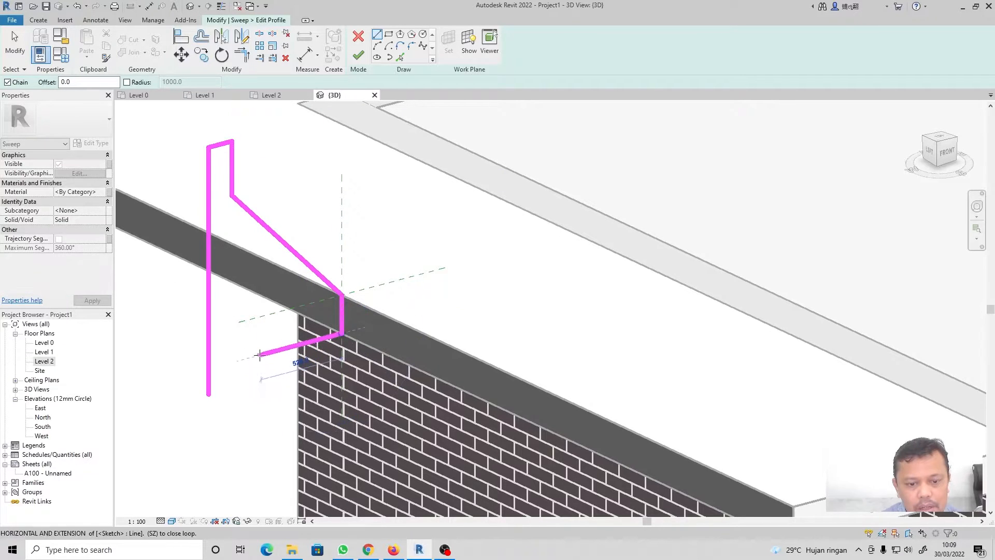
left_click(164, 380)
right_click(161, 312)
left_click(176, 321)
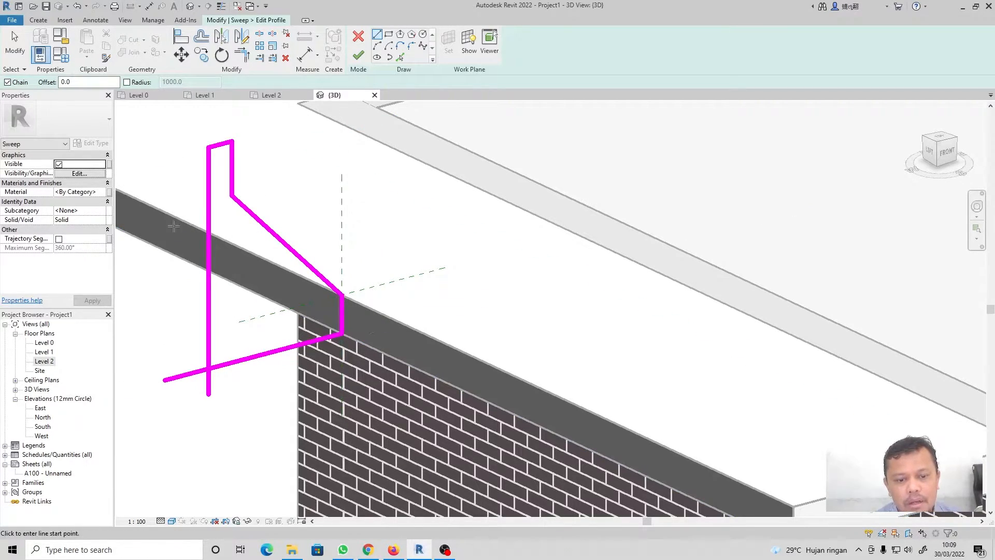
- Try to offset a copy of the slab-edge line 300 mm outward and trim the bottom horizontal line to it
left_click(15, 42)
left_click(202, 37)
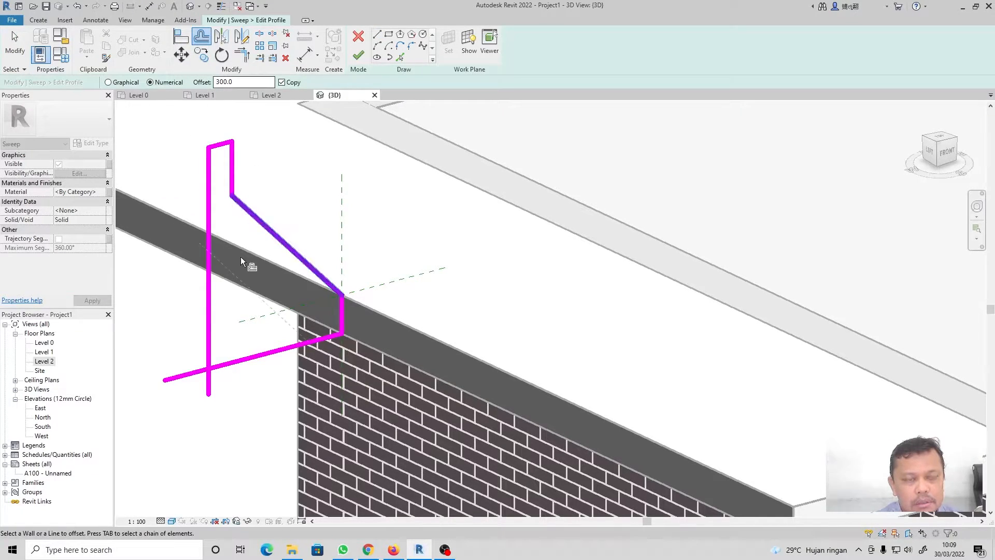
left_click(341, 310)
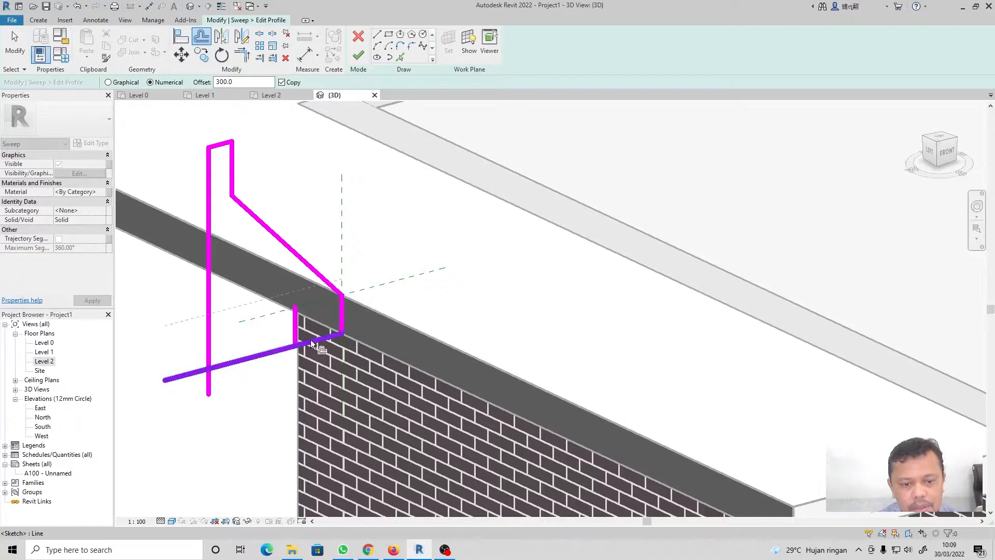
left_click(241, 55)
left_click(295, 327)
left_click(314, 339)
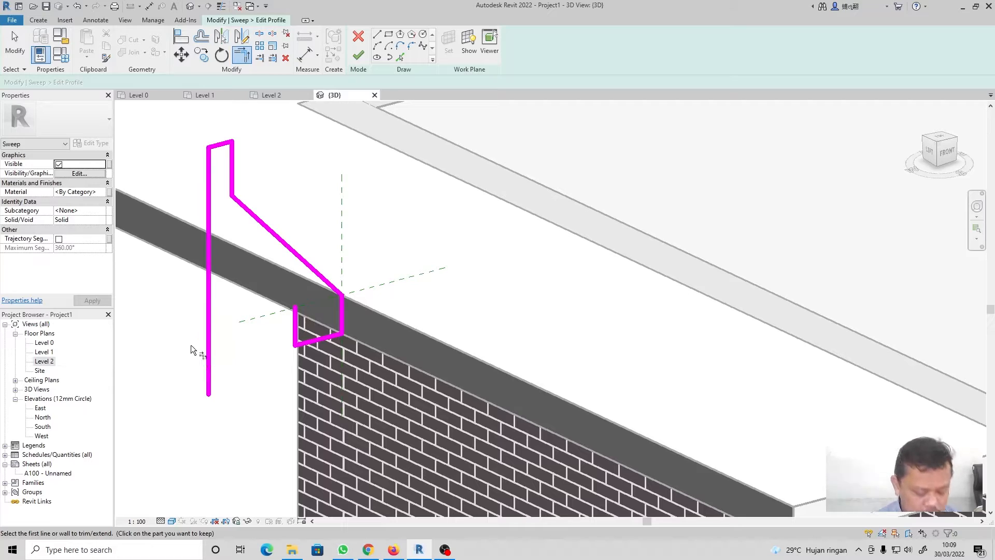
key("ctrl+z")
left_click(296, 321)
key("Delete")
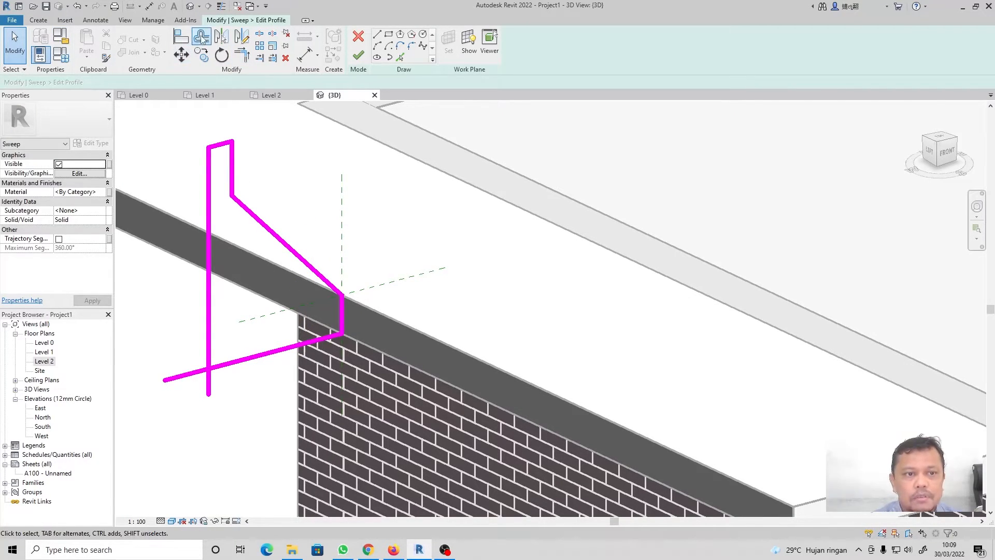
- Offset a copy of the vertical slab-edge line 150 mm outward
left_click(202, 38)
double_click(258, 81)
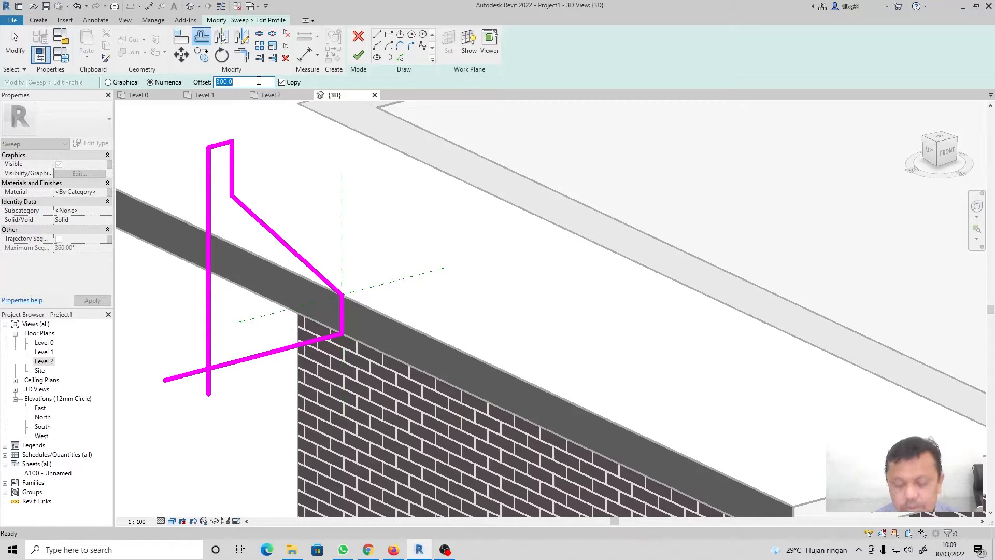
left_click(340, 322)
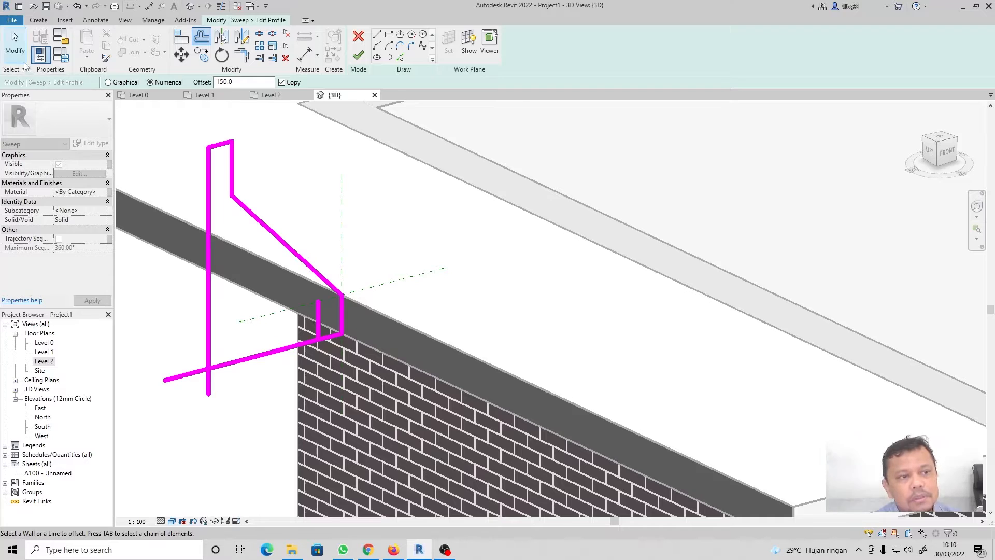
left_click(15, 46)
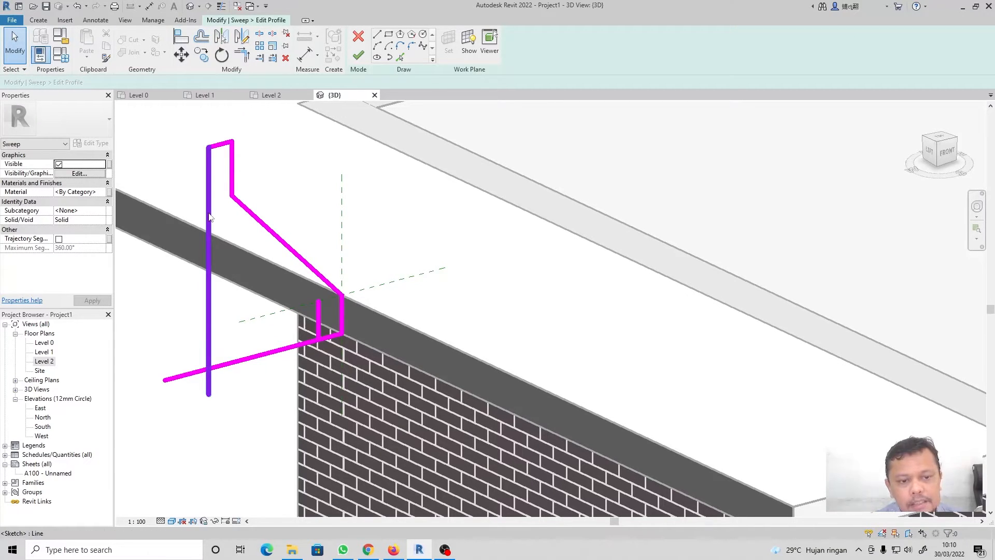
left_click(219, 146)
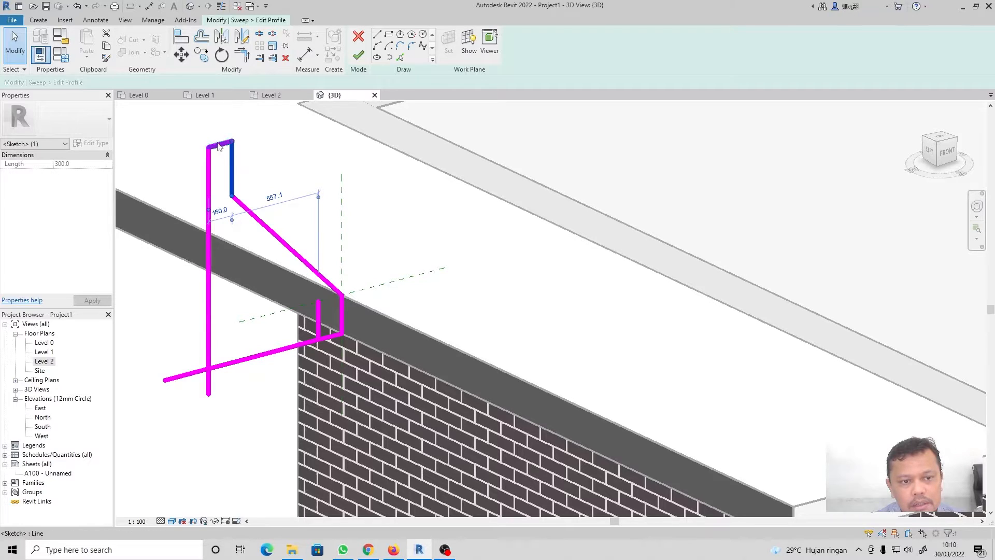
left_click(150, 312)
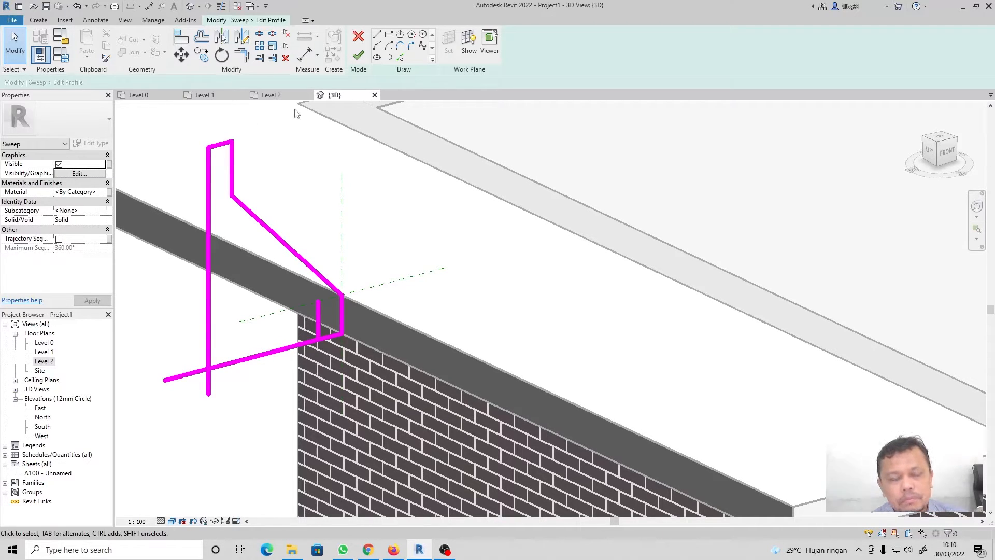
- Draw a short horizontal line outward from the offset line's upper end, followed by a short vertical line upward
left_click(377, 34)
left_click(318, 301)
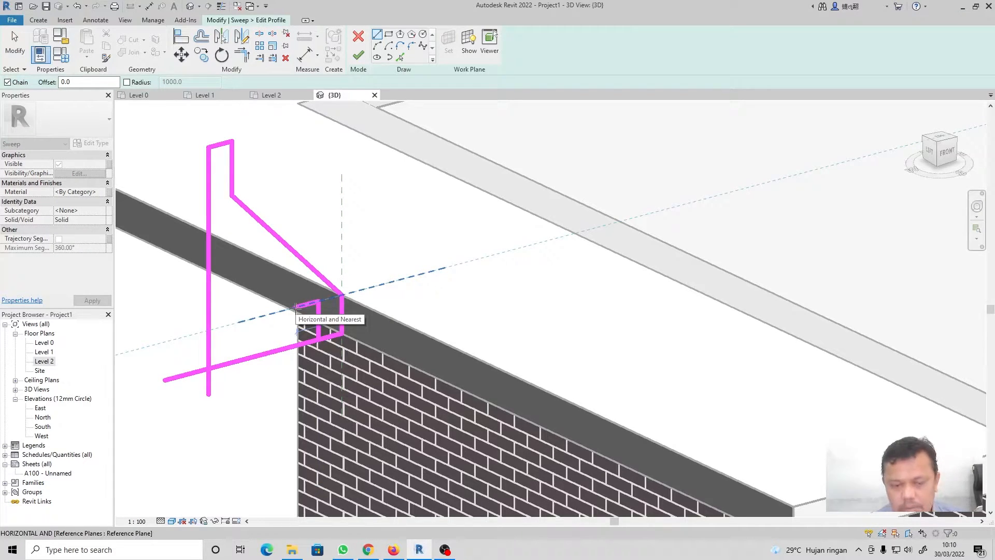
left_click(295, 306)
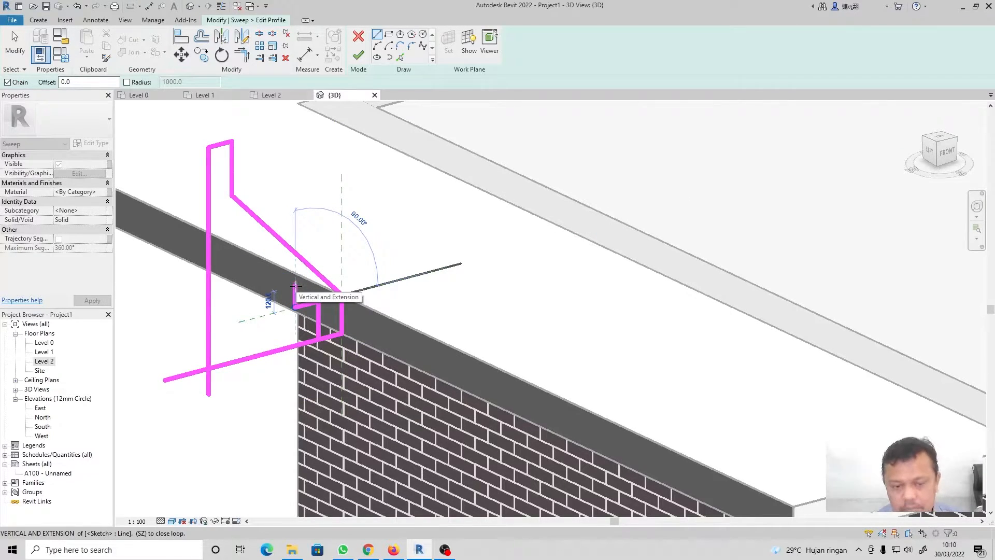
left_click(295, 285)
right_click(296, 285)
left_click(312, 291)
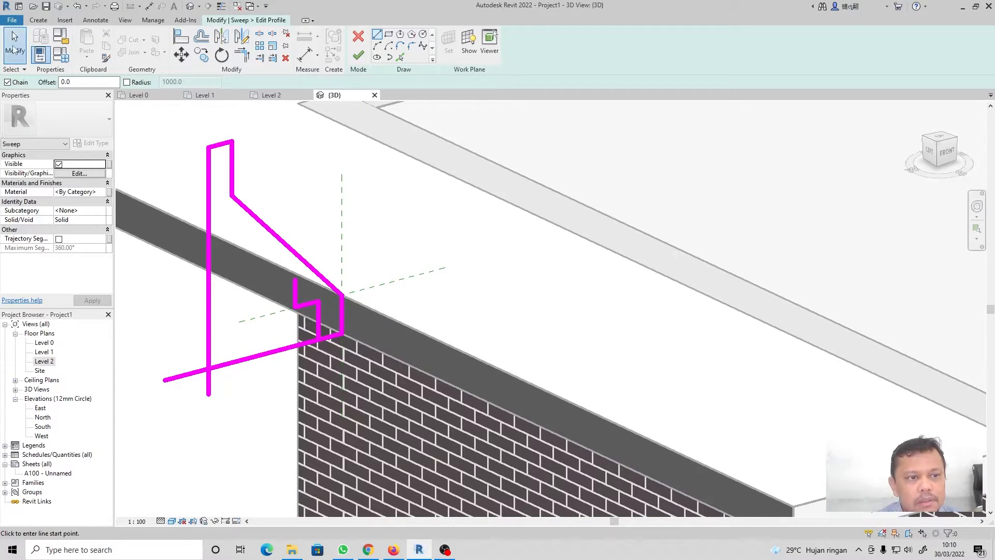
left_click(15, 49)
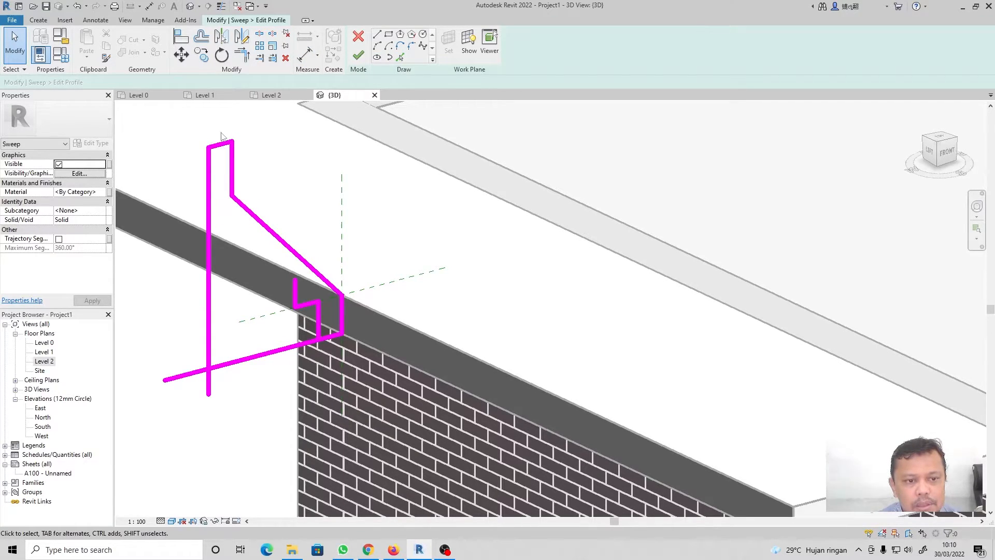
- Offset a copy of the profile's short top horizontal line 500 mm downward
left_click(202, 38)
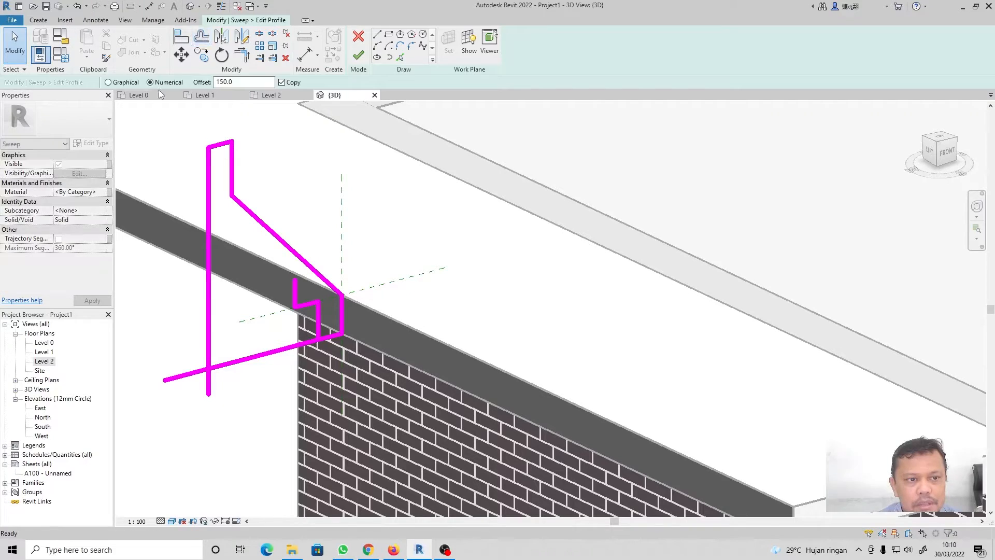
left_click(242, 83)
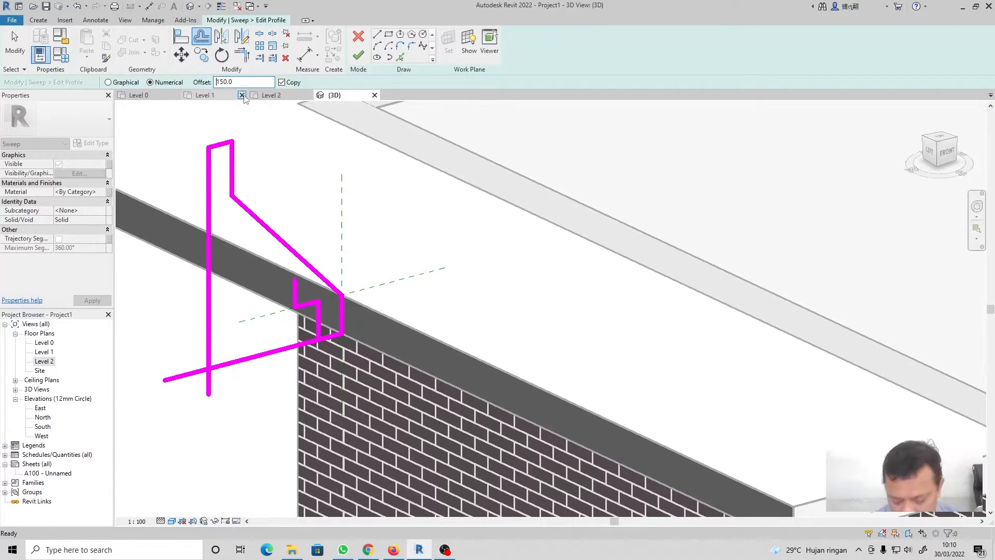
type("1")
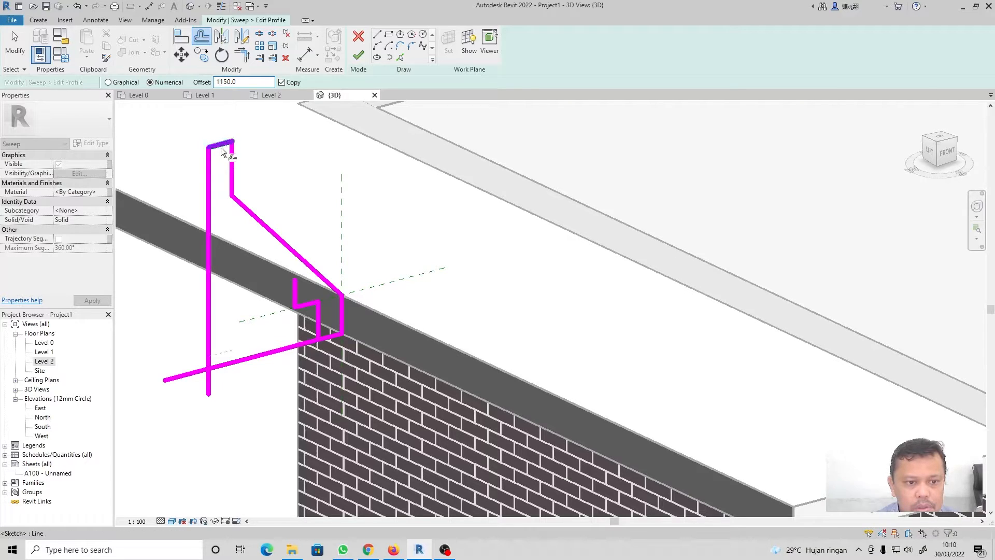
left_click_drag(246, 82, 197, 81)
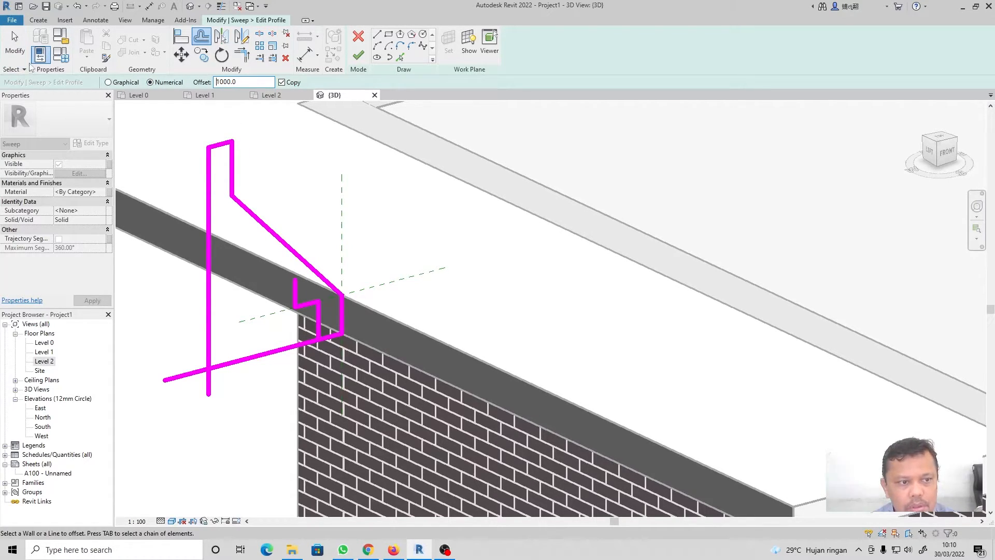
double_click(254, 84)
type("10")
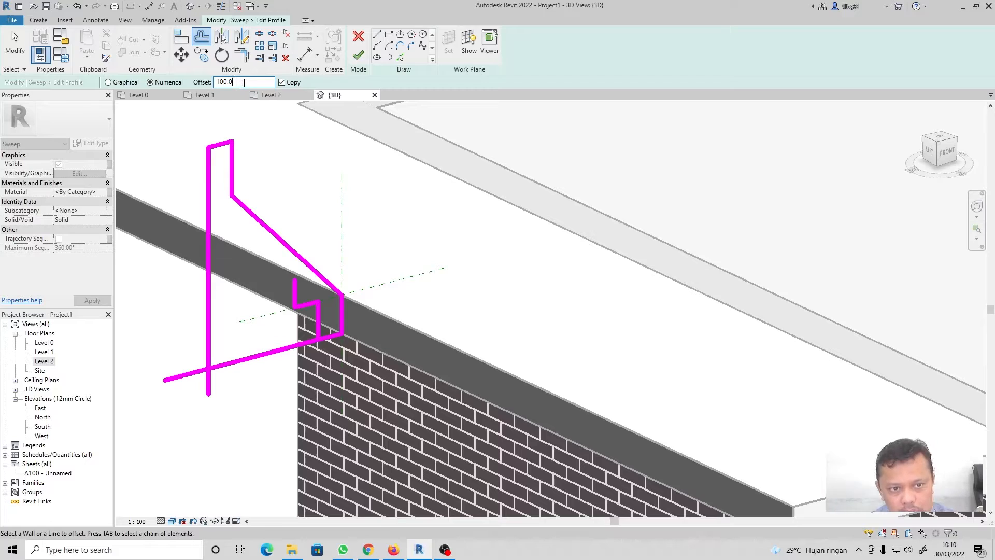
type("500")
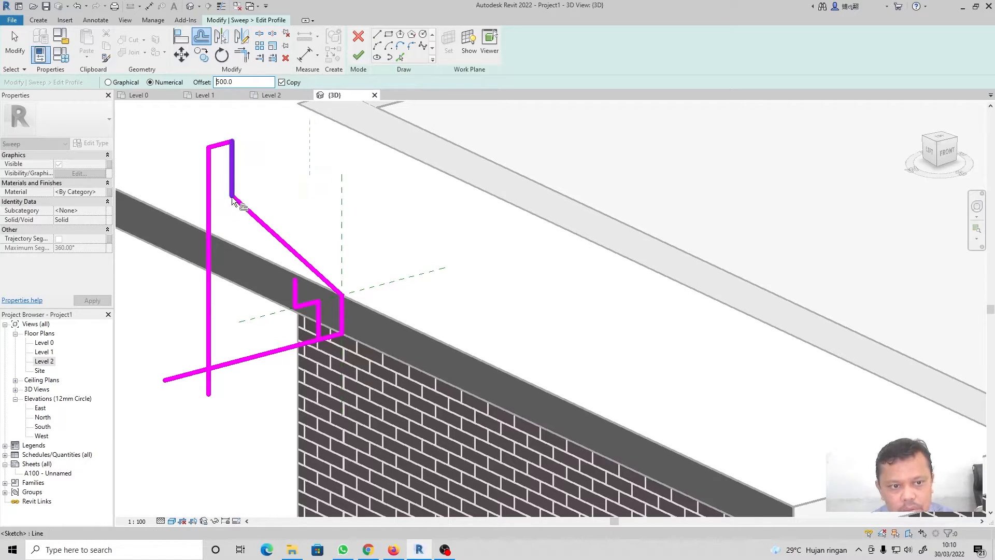
left_click(219, 148)
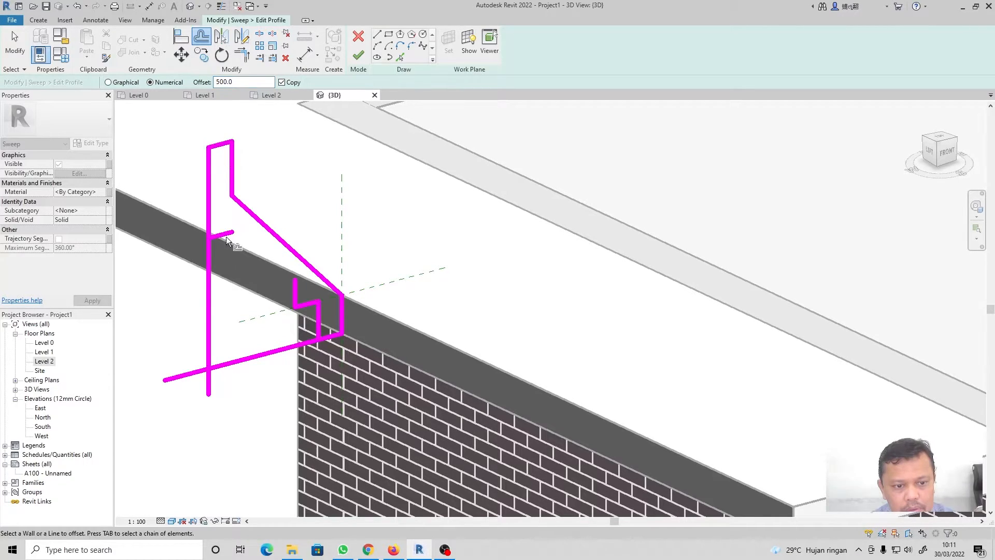
key("Escape")
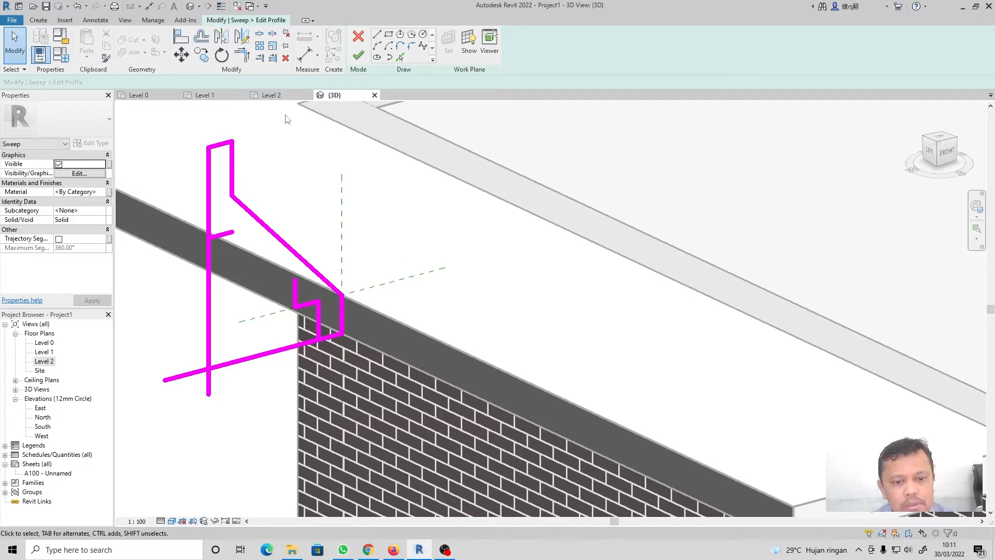
- Trim the lower step's vertical line with the bottom horizontal line, and the outer vertical line with the short offset horizontal line
left_click(241, 55)
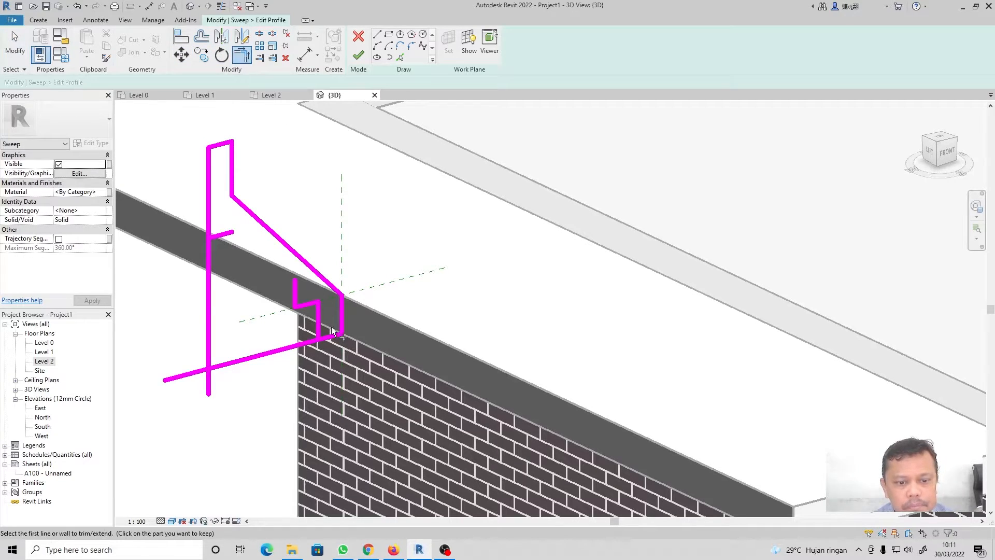
left_click(318, 318)
left_click(328, 337)
left_click(211, 203)
left_click(215, 235)
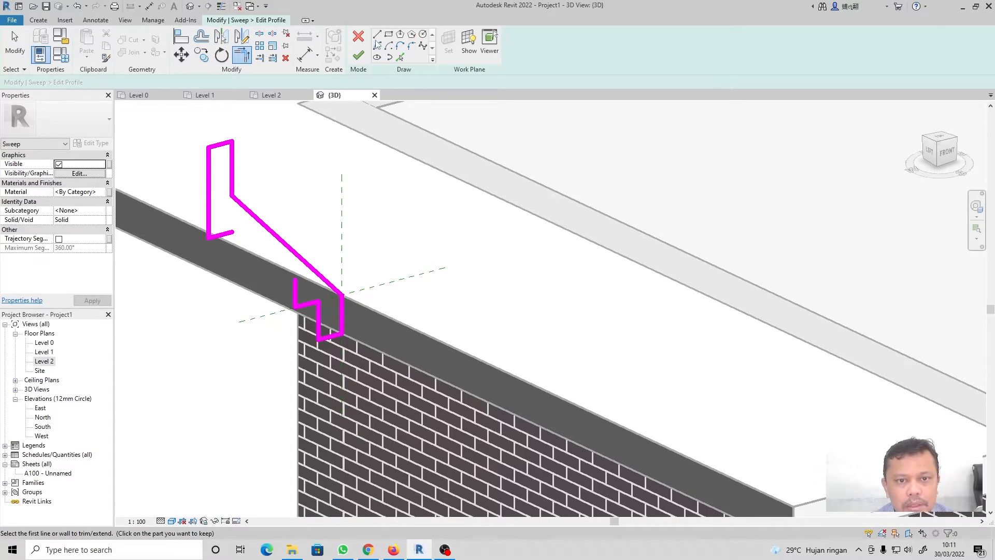
- Draw a 150 mm vertical line downward from the free end of the upper step's short horizontal line
left_click(377, 35)
left_click(233, 235)
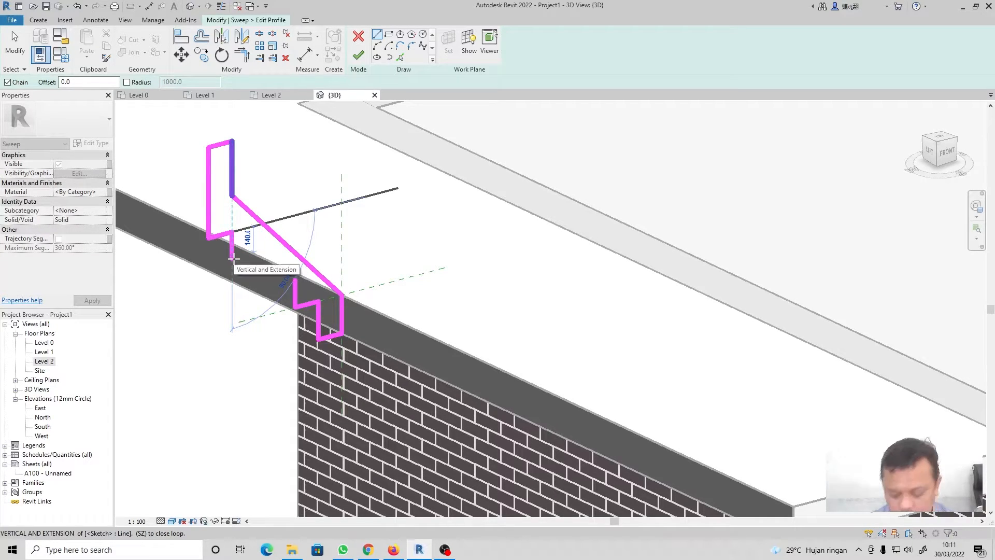
type("150")
key("Return")
right_click(234, 263)
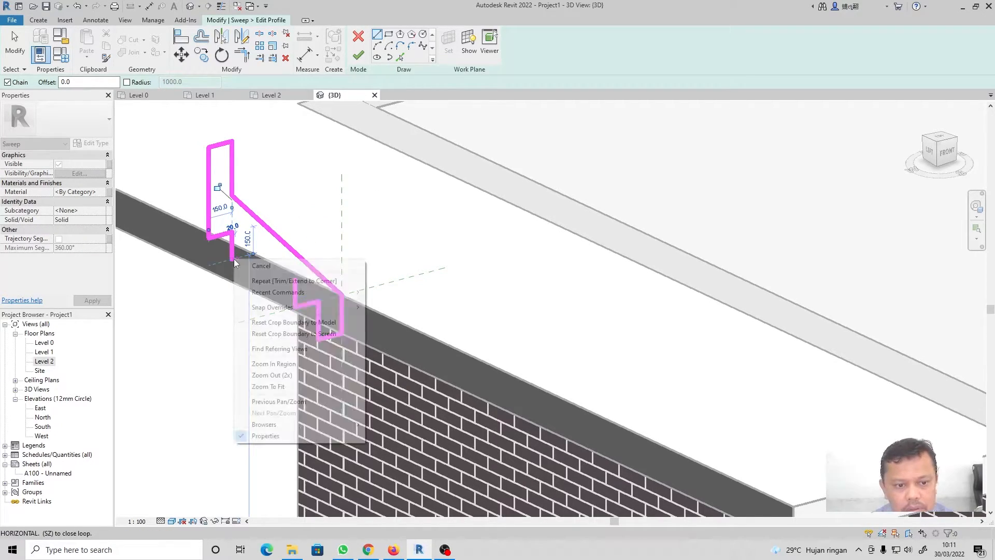
left_click(261, 265)
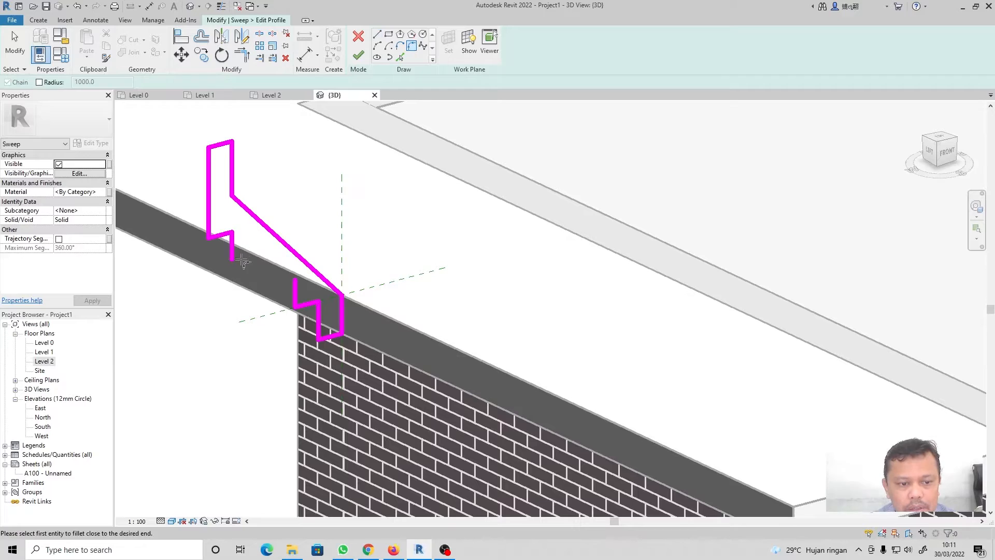
left_click(295, 286)
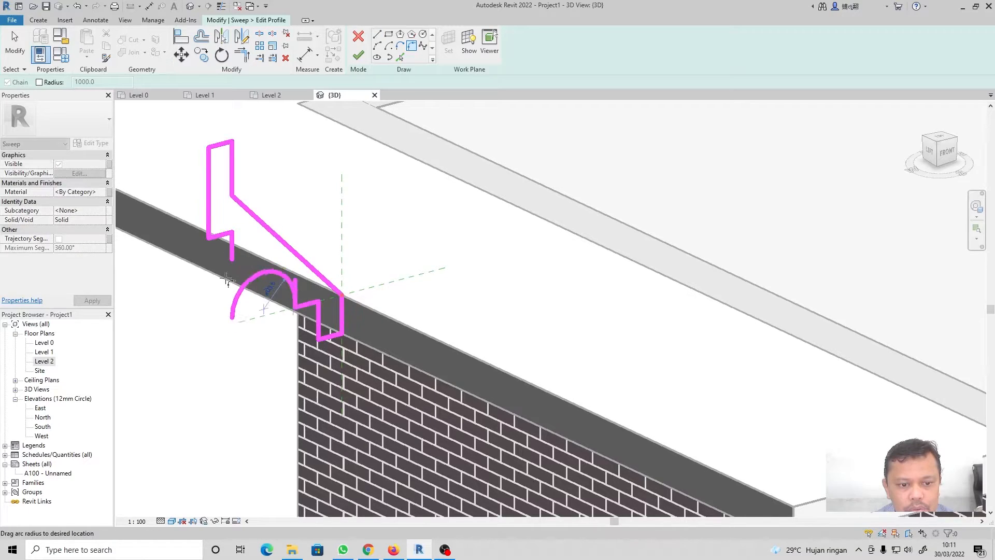
key("Escape")
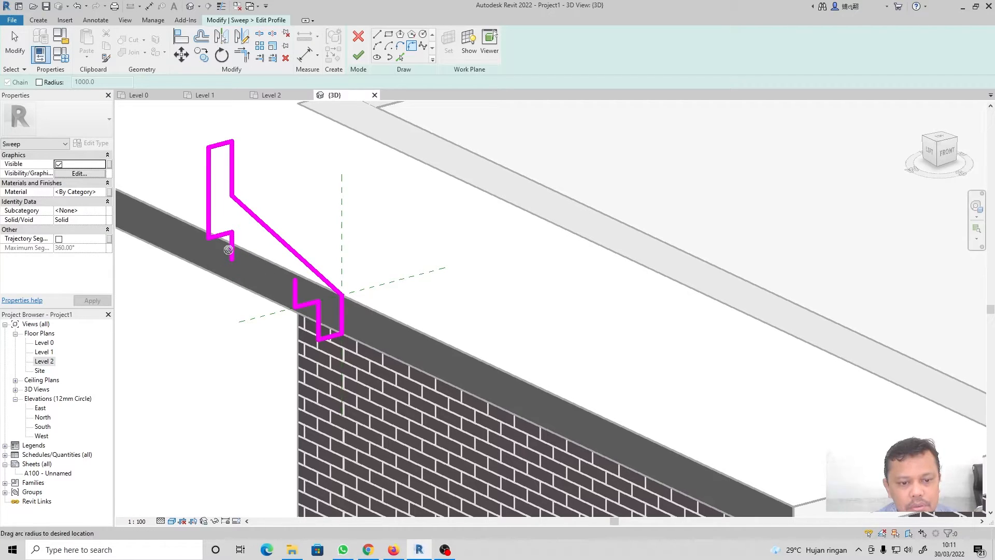
left_click(232, 250)
key("Escape")
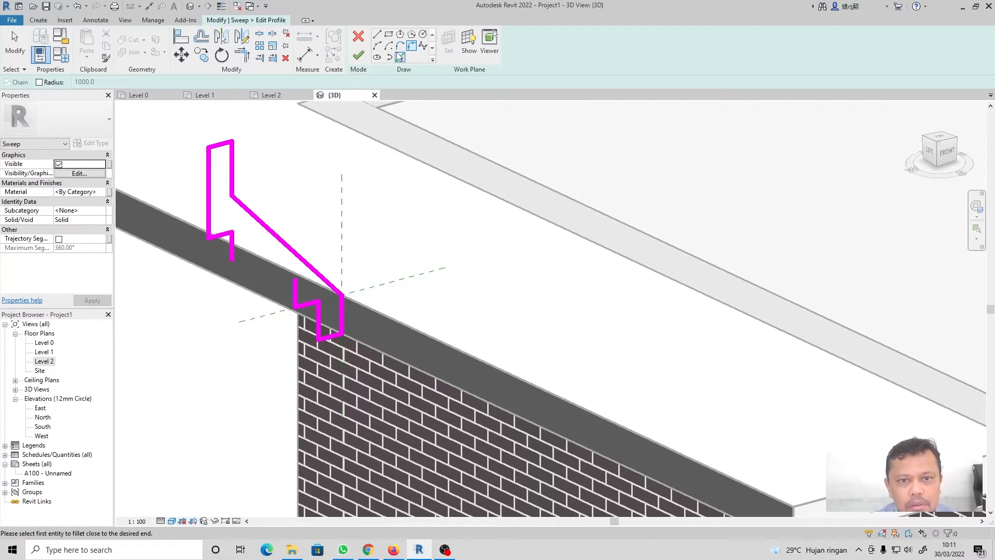
- Try a tangent arc from the upper step's short vertical line to the lower step, and delete that arc
left_click(233, 255)
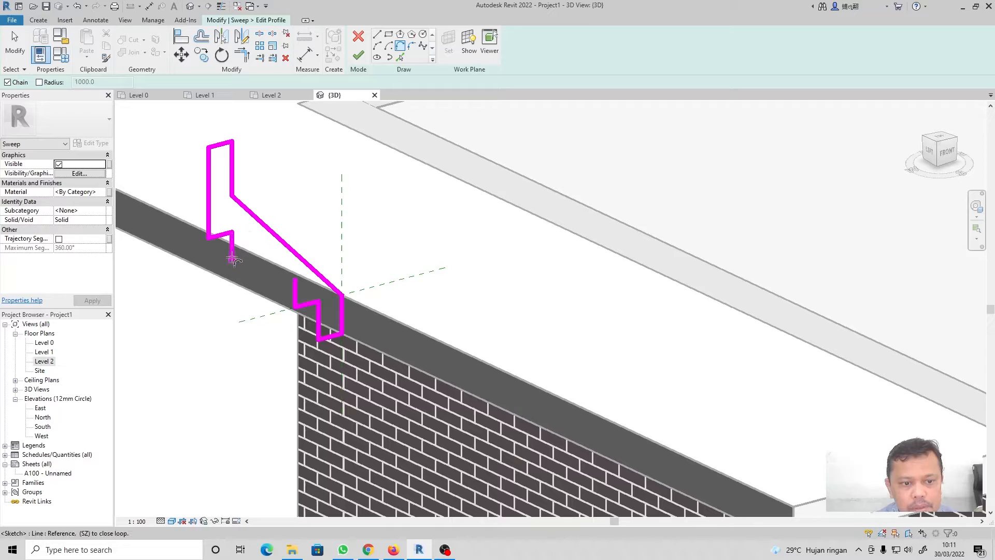
left_click(296, 286)
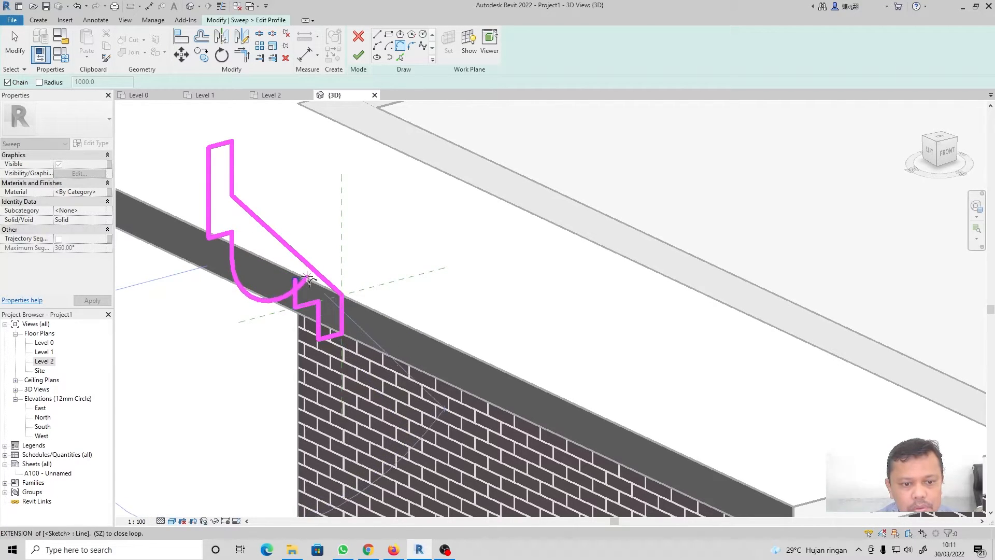
left_click(296, 286)
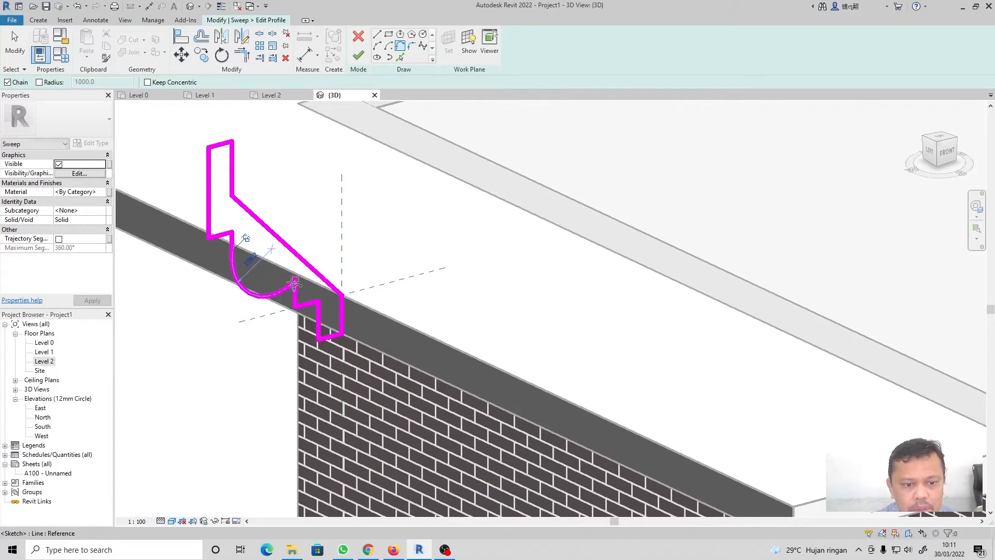
left_click(14, 46)
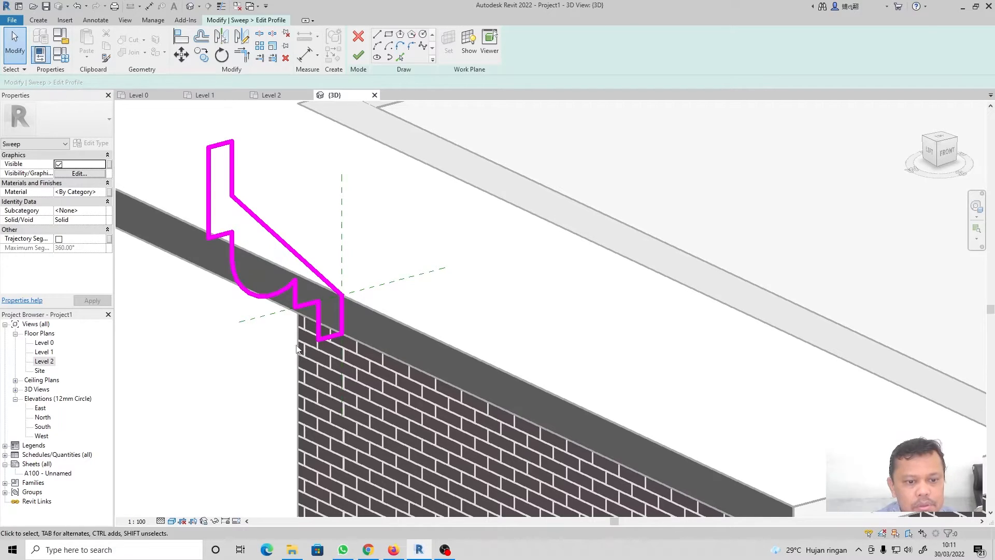
left_click(237, 286)
left_click(200, 315)
left_click(248, 295)
key("Delete")
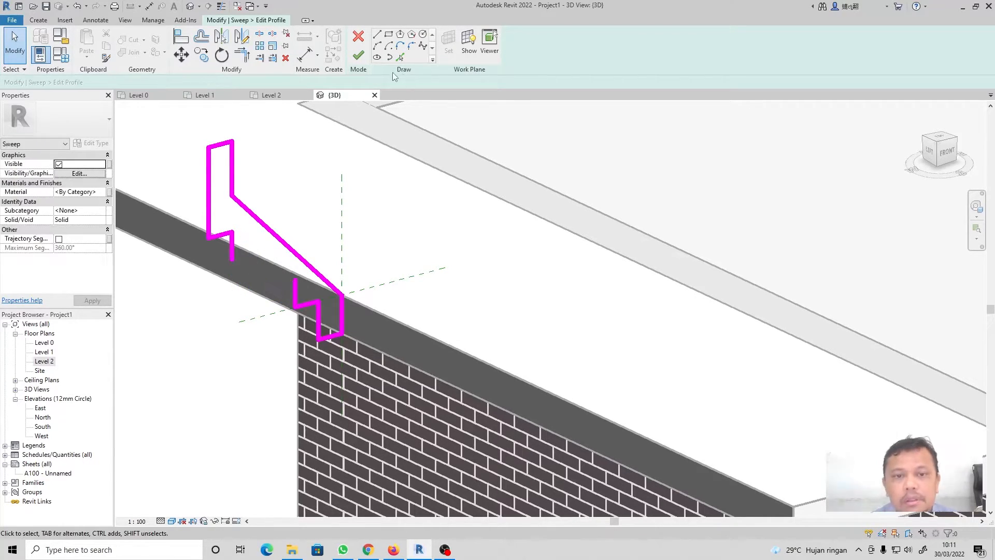
- Draw a tangent end arc from the lower step's upper end to the bottom of the upper step's 150 mm line
left_click(400, 47)
left_click(293, 280)
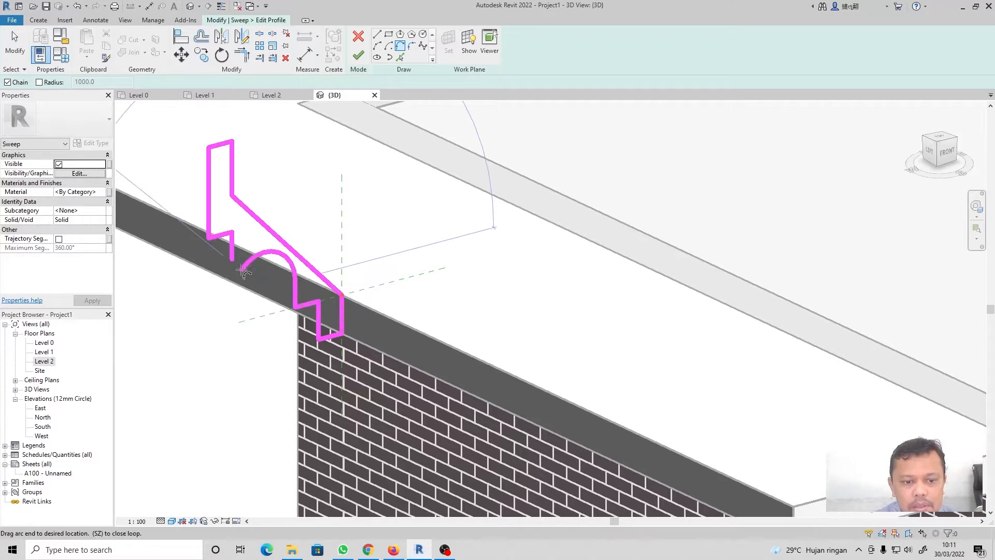
left_click(232, 259)
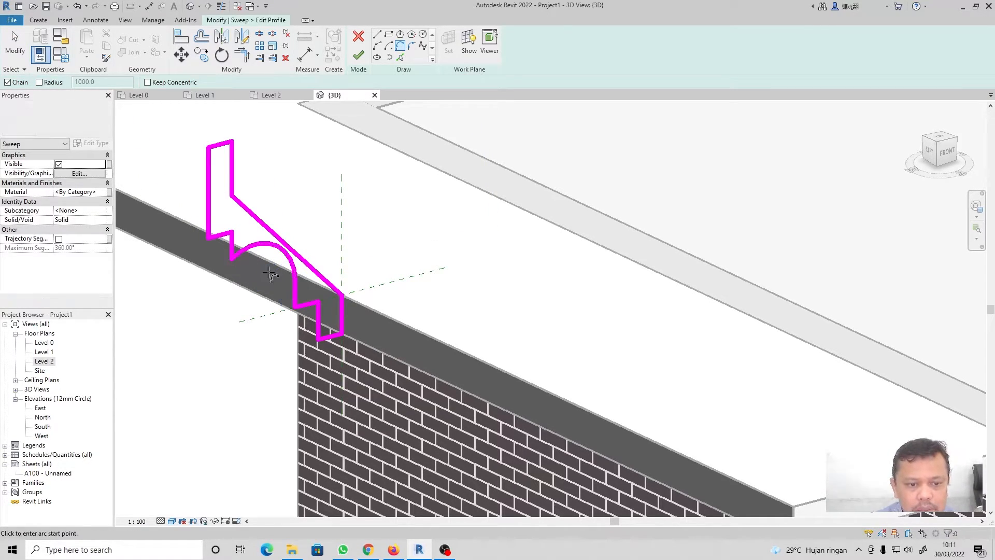
key("Escape")
- Try to set the arc's radius to 100 mm
left_click(283, 253)
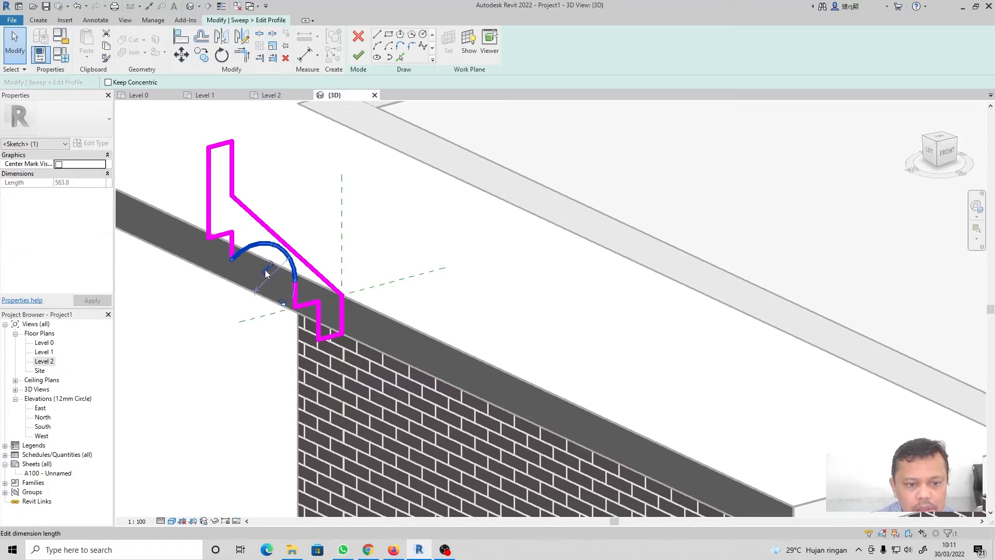
left_click(265, 269)
type("300")
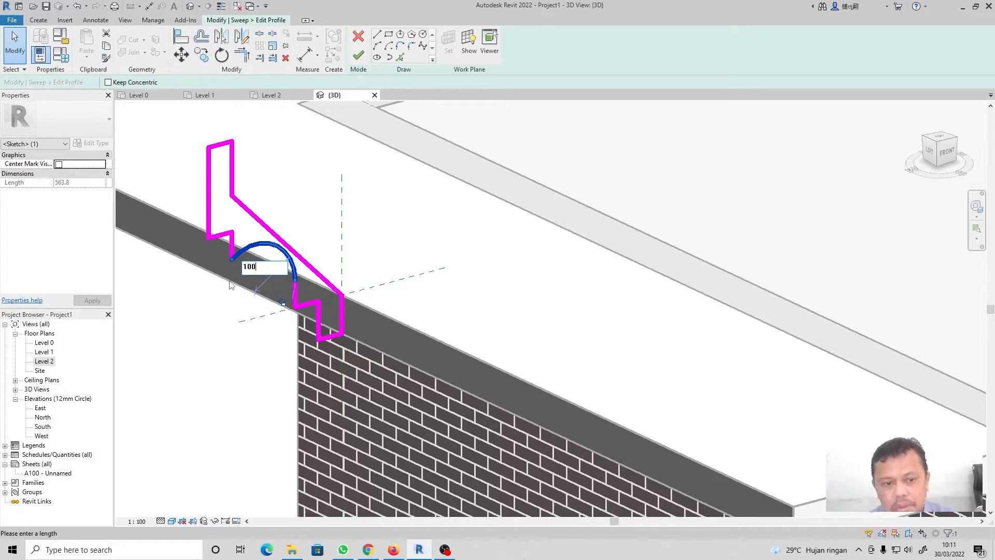
key("Return")
left_click(985, 525)
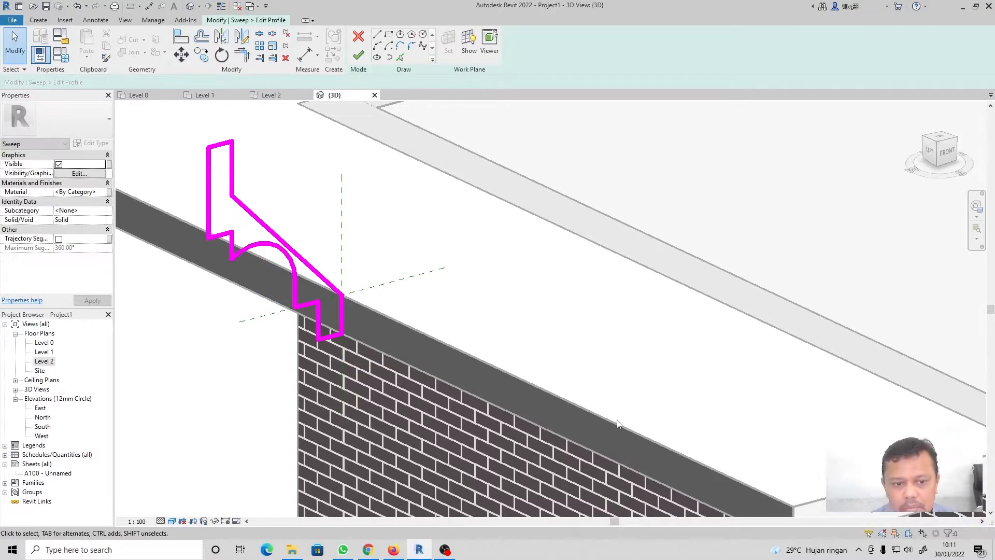
- Reshape the arc freehand to a radius of about 336 mm, with its end near the lower step's corner
left_click(274, 248)
left_click_drag(274, 248, 262, 255)
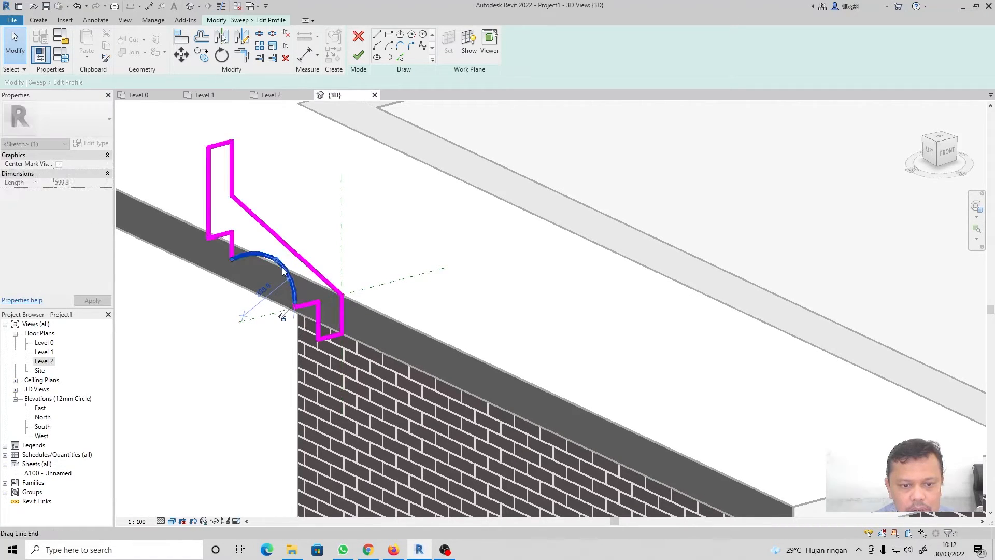
left_click(210, 299)
- Try radii of 300, 350 and 400 mm for the arc between the two steps
scroll(258, 348, "down", 4)
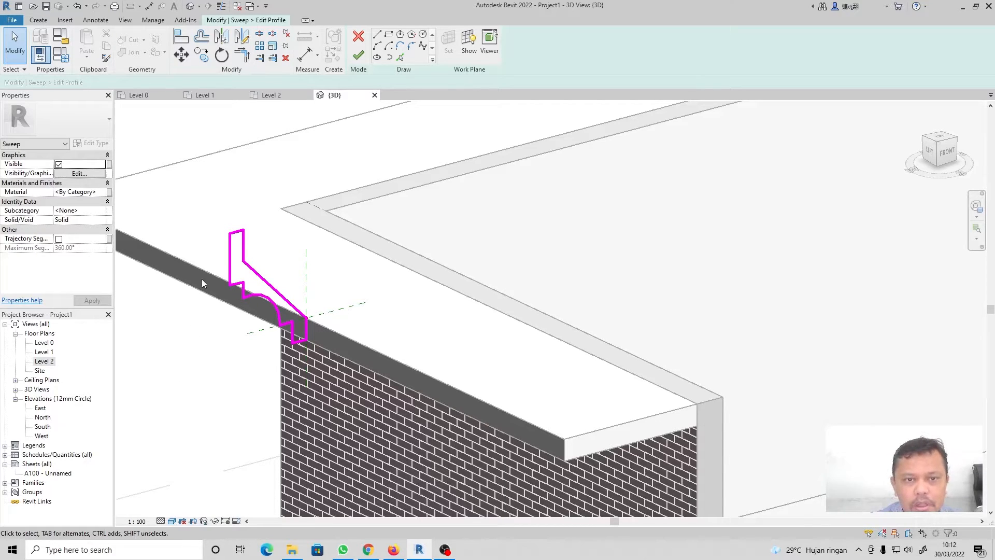
scroll(210, 324, "up", 3)
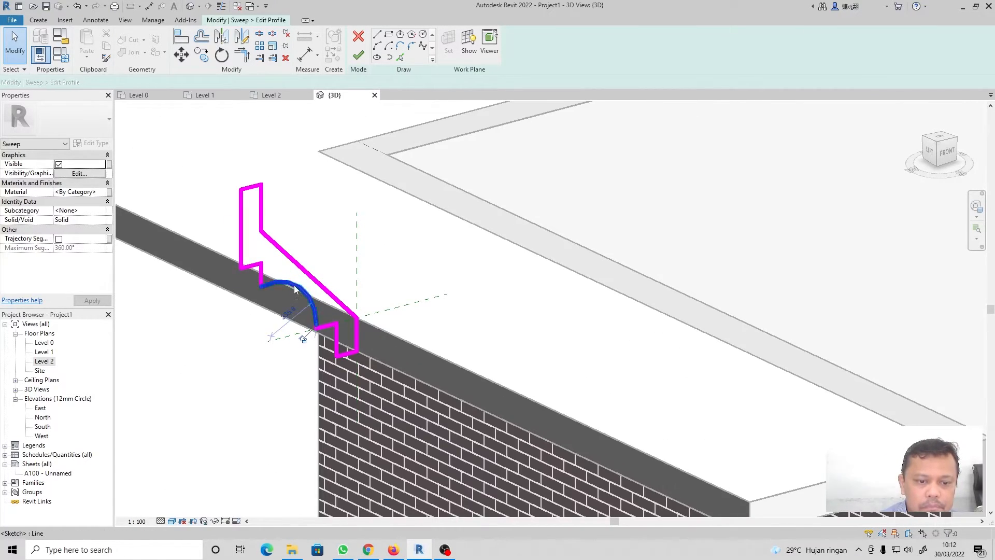
left_click(294, 285)
scroll(272, 326, "up", 3)
scroll(312, 317, "up", 2)
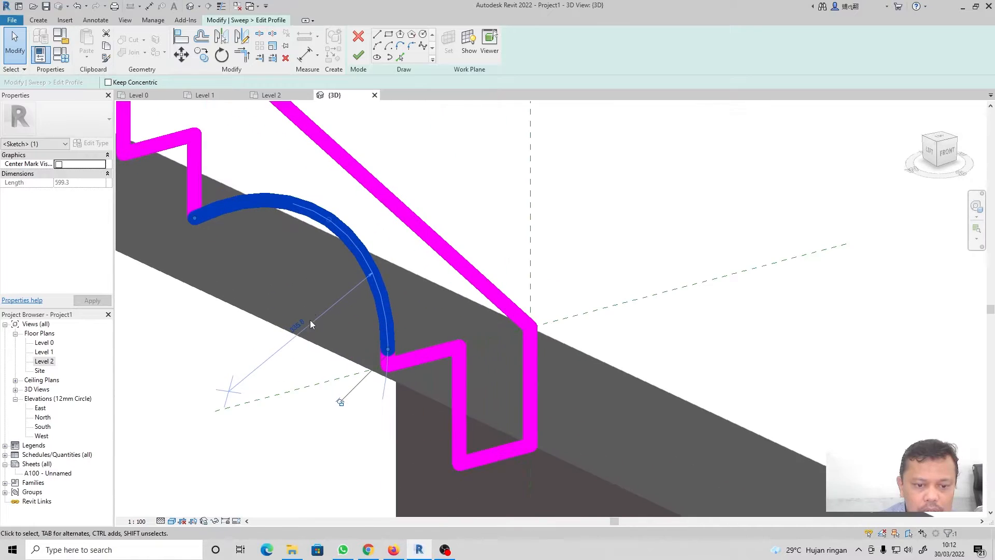
left_click(297, 327)
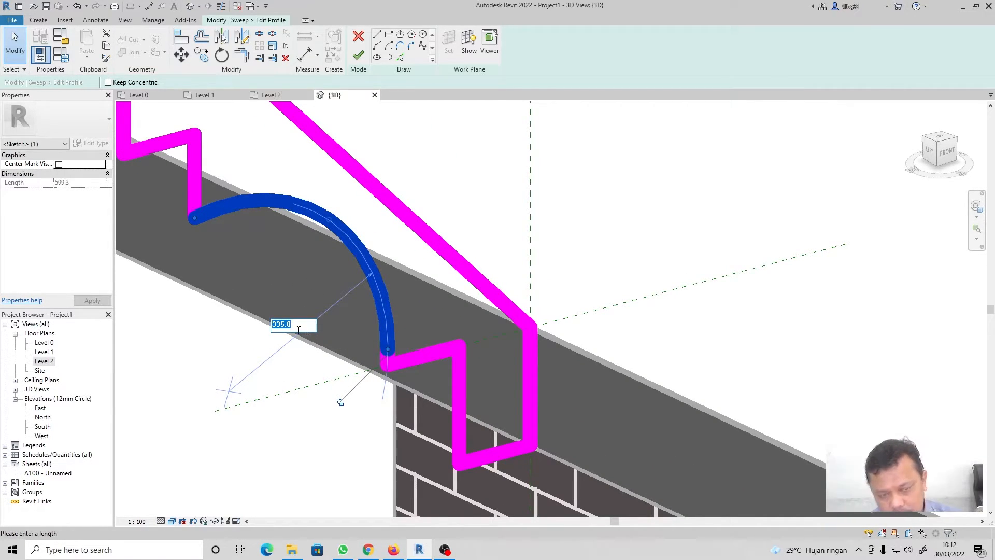
type("300")
key("Return")
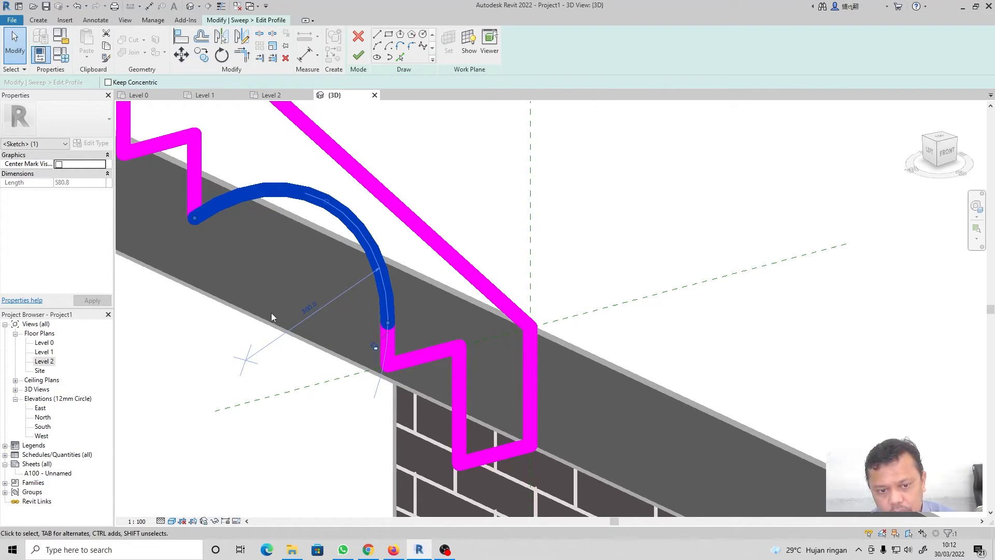
left_click(309, 311)
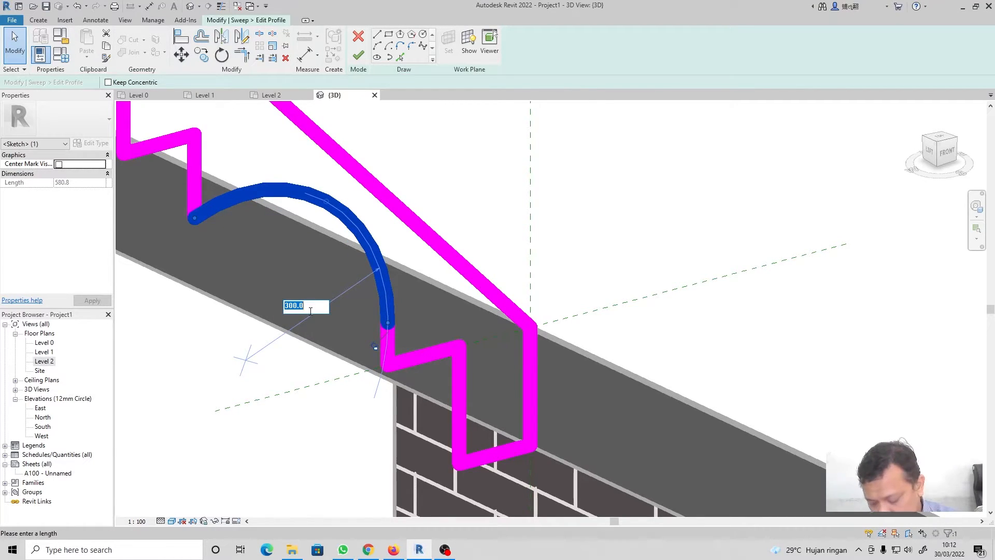
type("350")
key("Return")
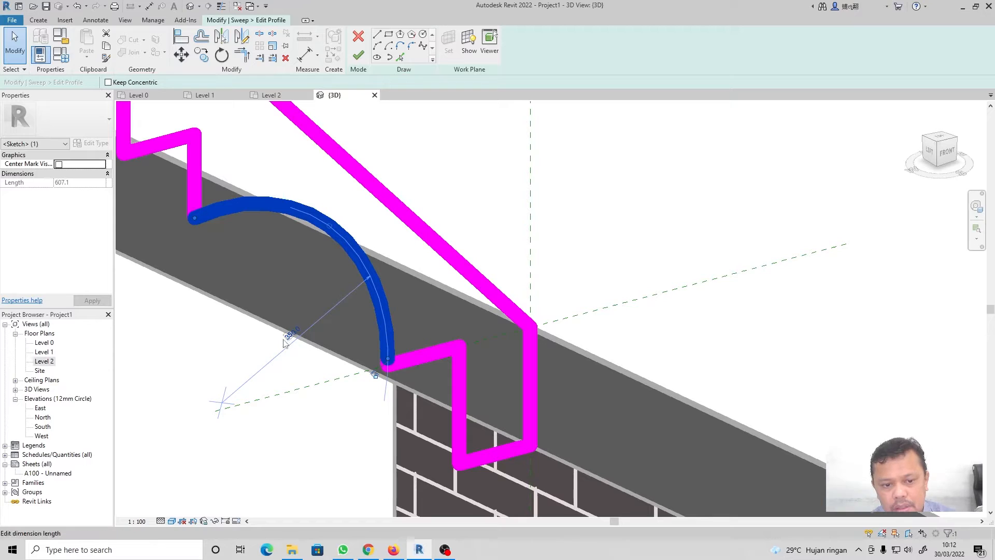
left_click(292, 336)
type("4")
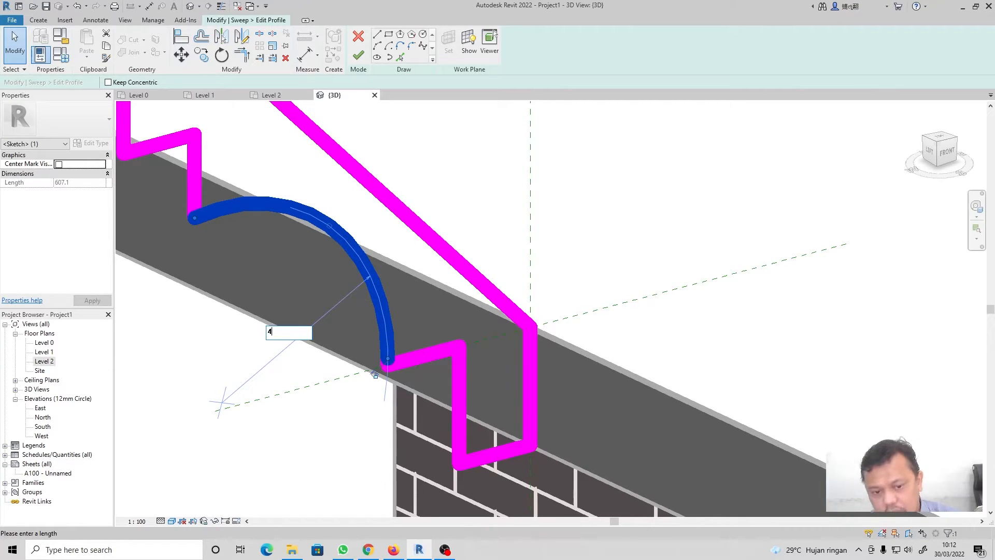
type("00")
key("Return")
- Set the radius of the arc between the two steps to 360 mm
left_click(273, 356)
type("360")
key("Return")
left_click(191, 367)
scroll(314, 384, "down", 1)
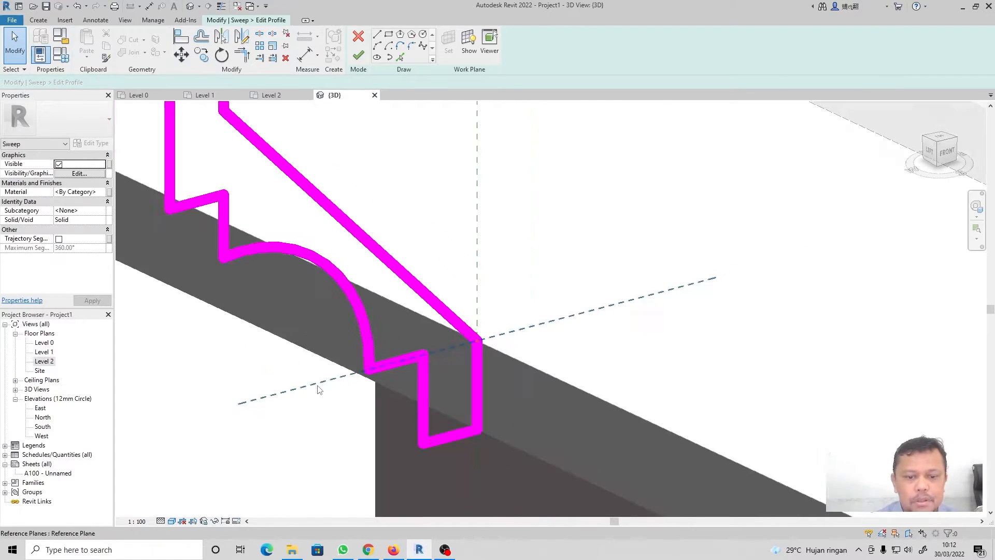
scroll(314, 384, "down", 2)
scroll(251, 332, "down", 1)
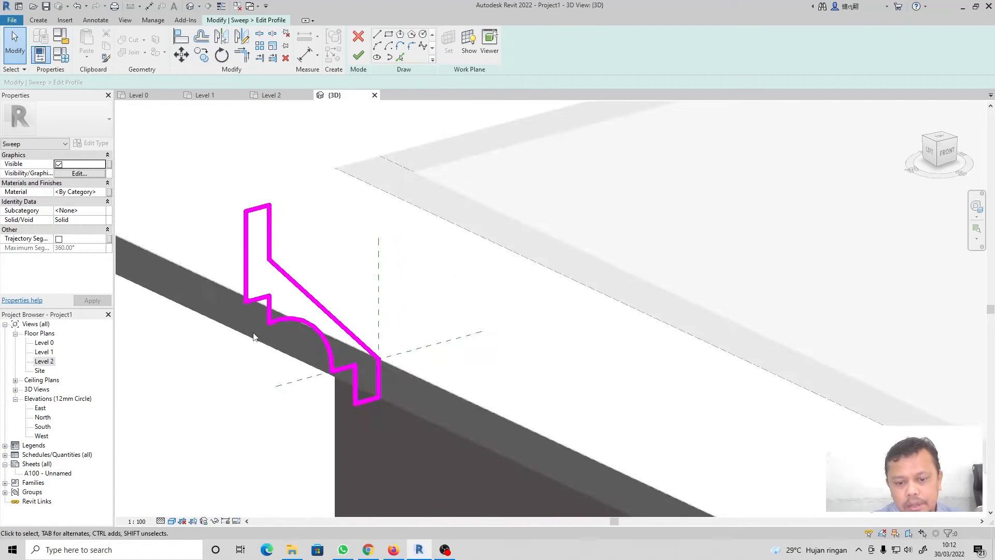
scroll(298, 334, "down", 2)
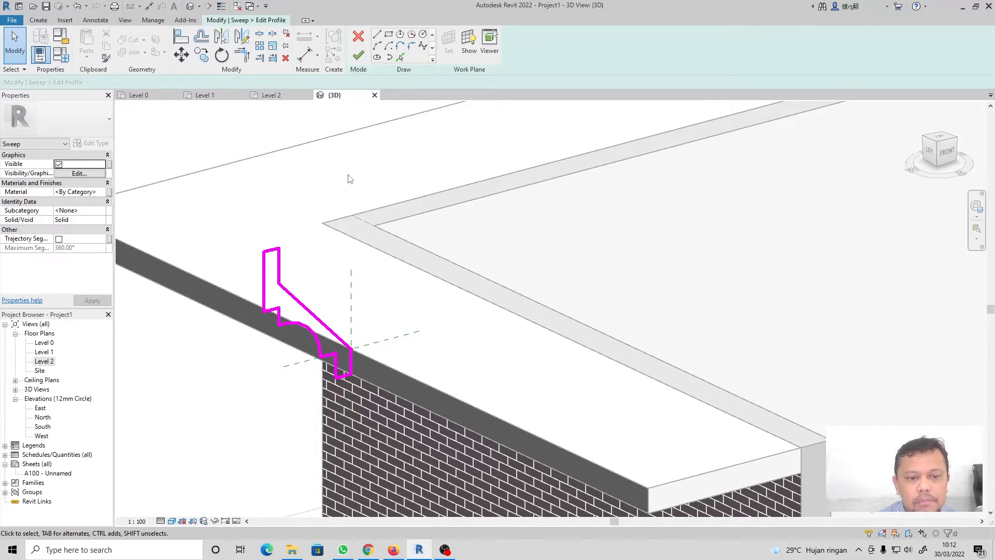
- Offset a copy of the profile's upper inner vertical line 500 mm outward
scroll(211, 270, "up", 3)
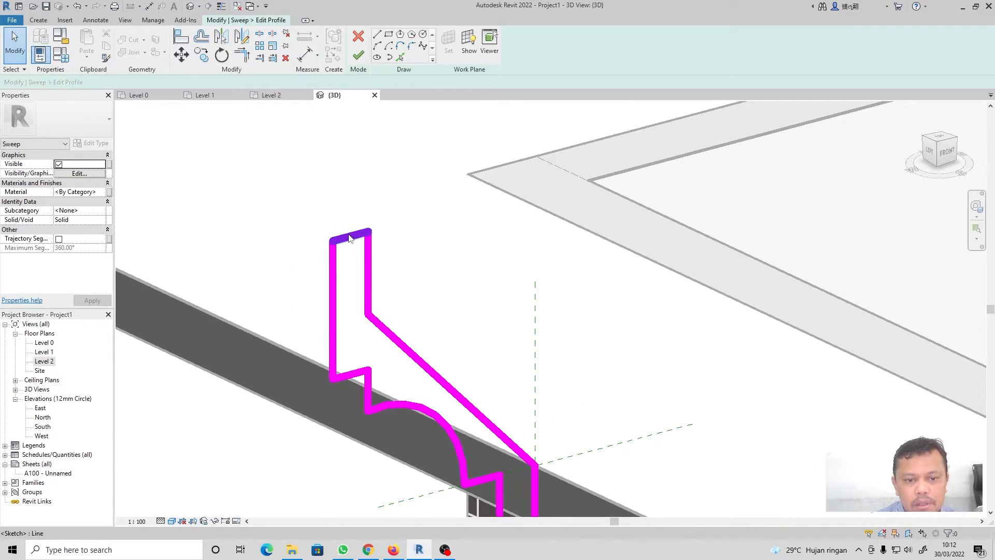
left_click(362, 248)
left_click(368, 248)
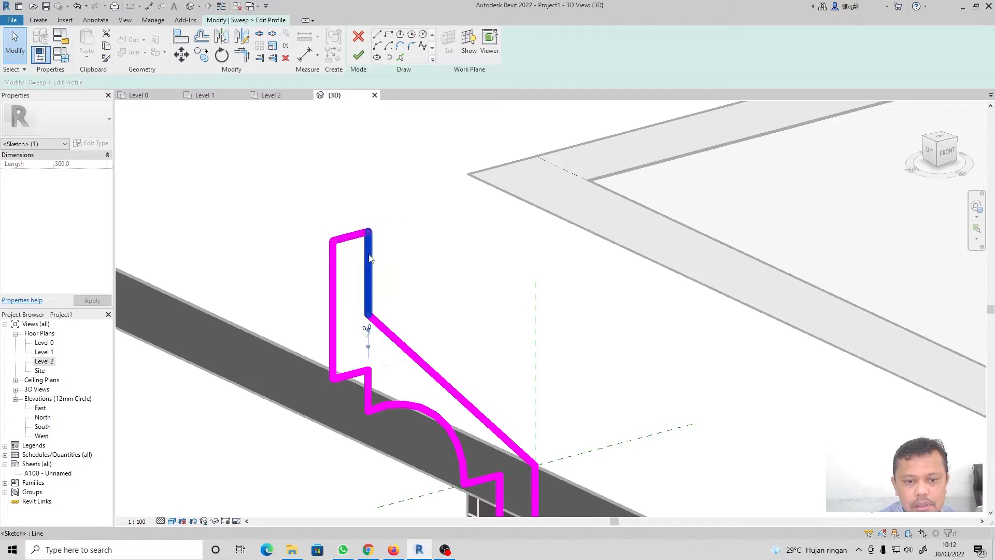
left_click(197, 409)
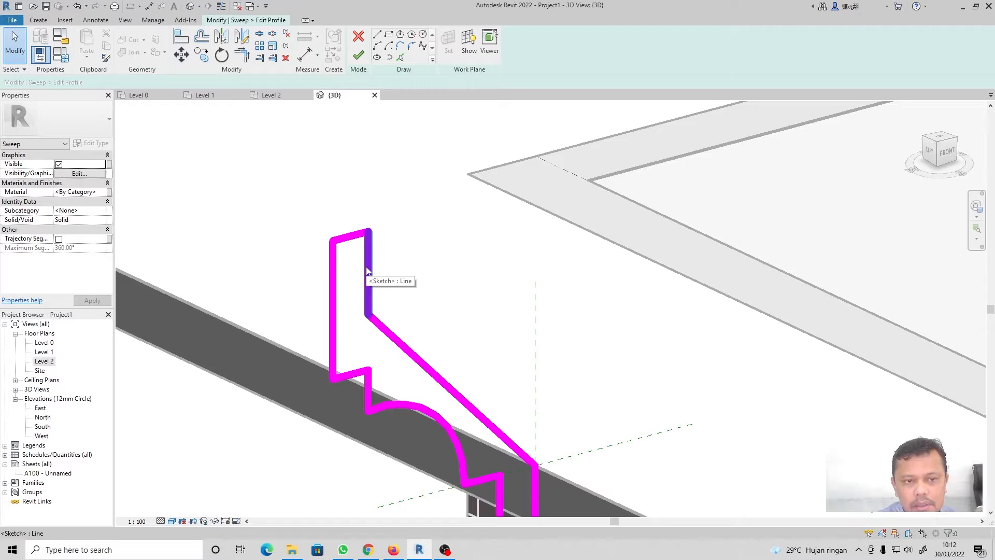
key("o")
key("f")
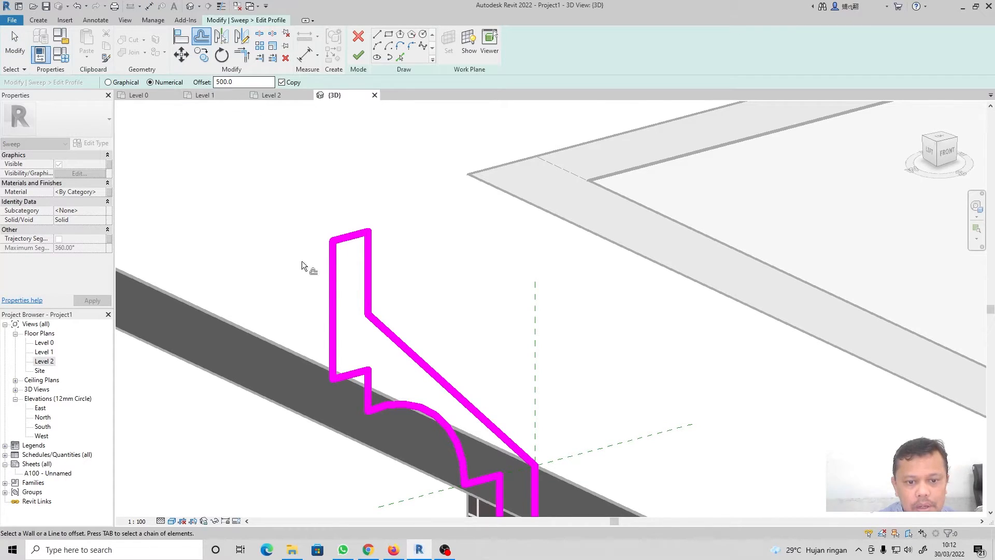
left_click(366, 271)
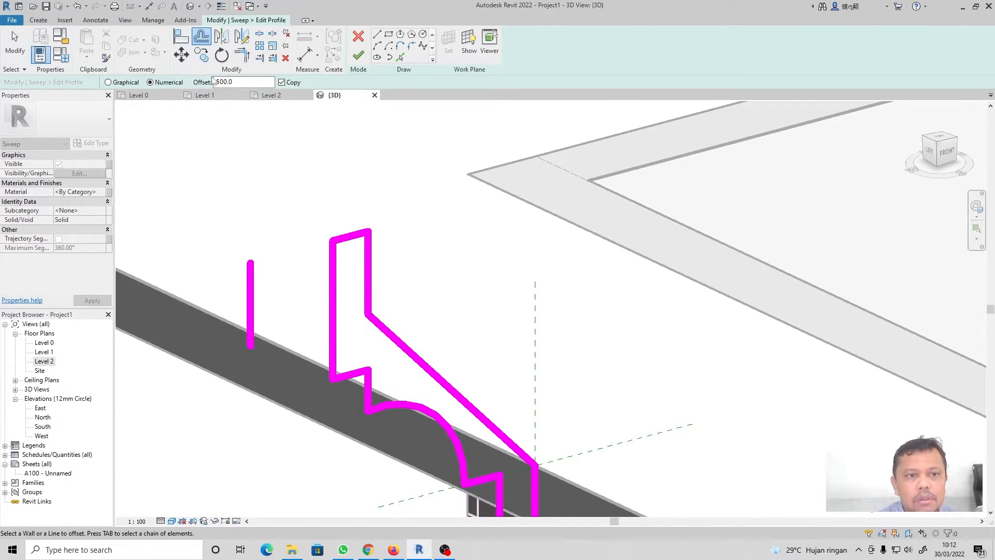
- Extend the profile's top line to meet the offset vertical line, joining them in a corner with Trim/Extend to Corner
left_click(21, 44)
left_click(242, 54)
left_click(251, 275)
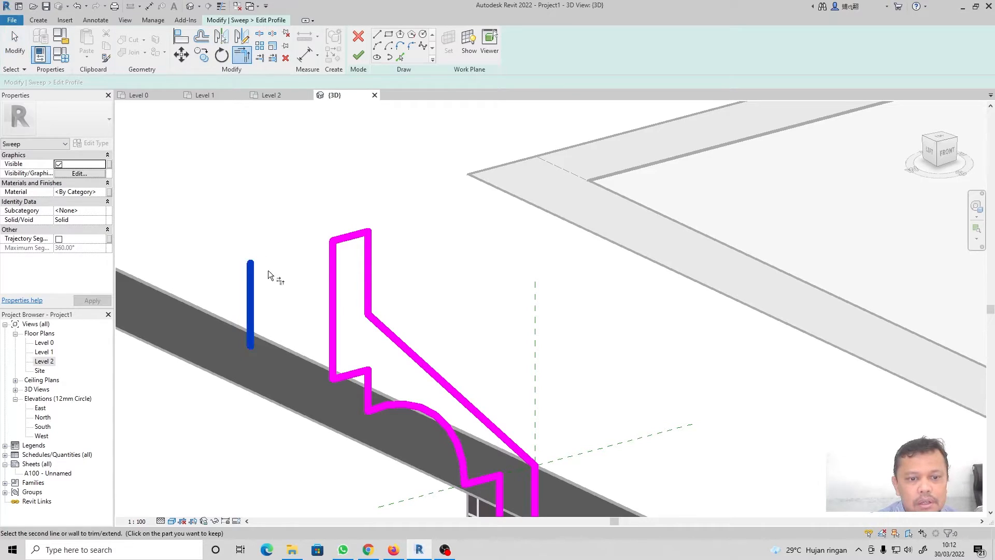
left_click(350, 239)
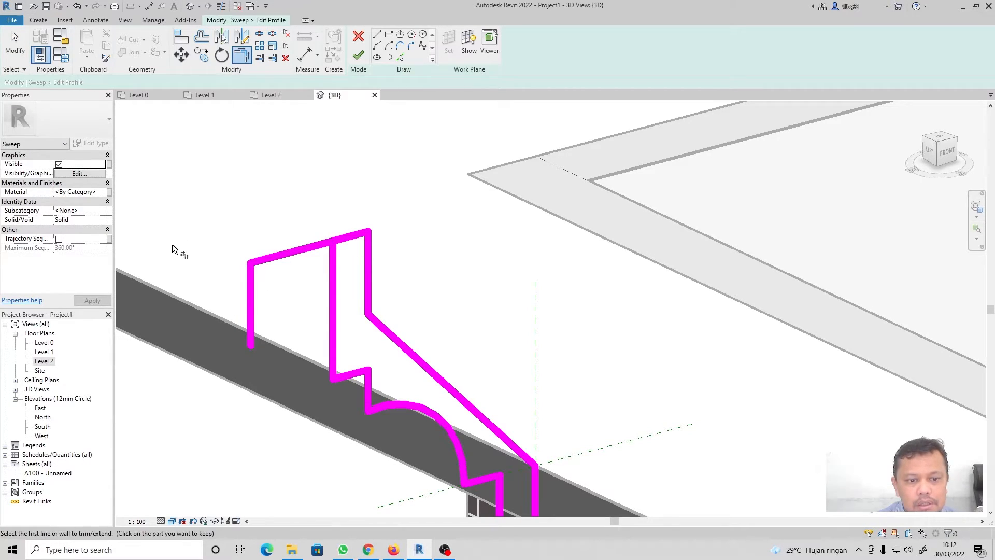
left_click(15, 44)
- Offset a copy of the profile's top line 150 mm downward
left_click(202, 37)
double_click(243, 83)
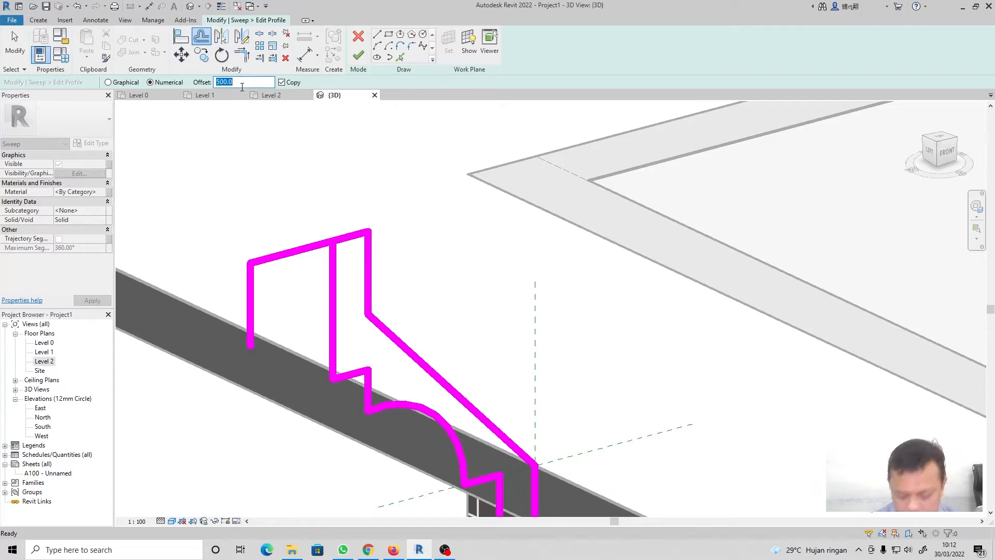
left_click(295, 255)
- Trim the offset line to the outer end line and the adjoining inner vertical line to close the profile as a single loop
left_click(241, 55)
left_click(249, 285)
left_click(271, 298)
left_click(322, 286)
left_click(332, 311)
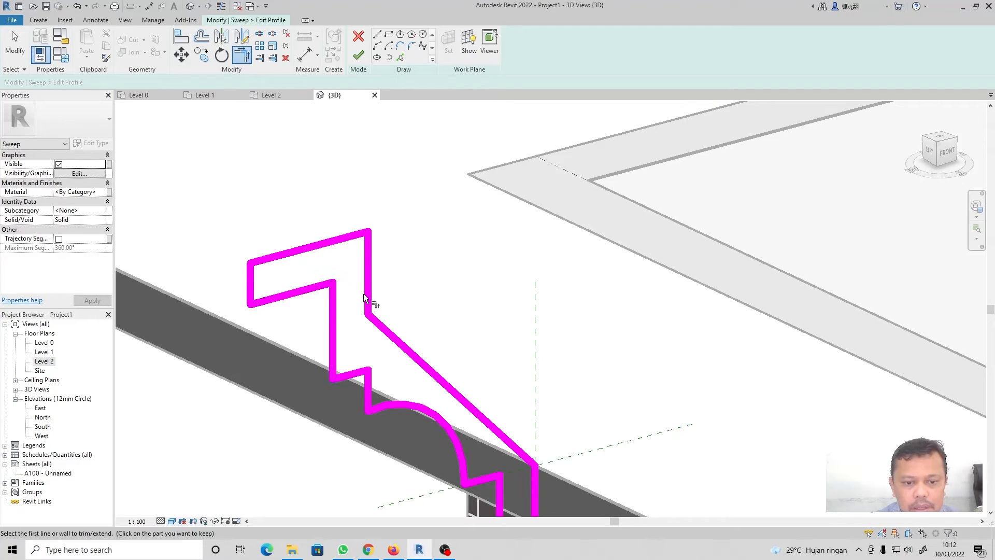
scroll(342, 295, "down", 3)
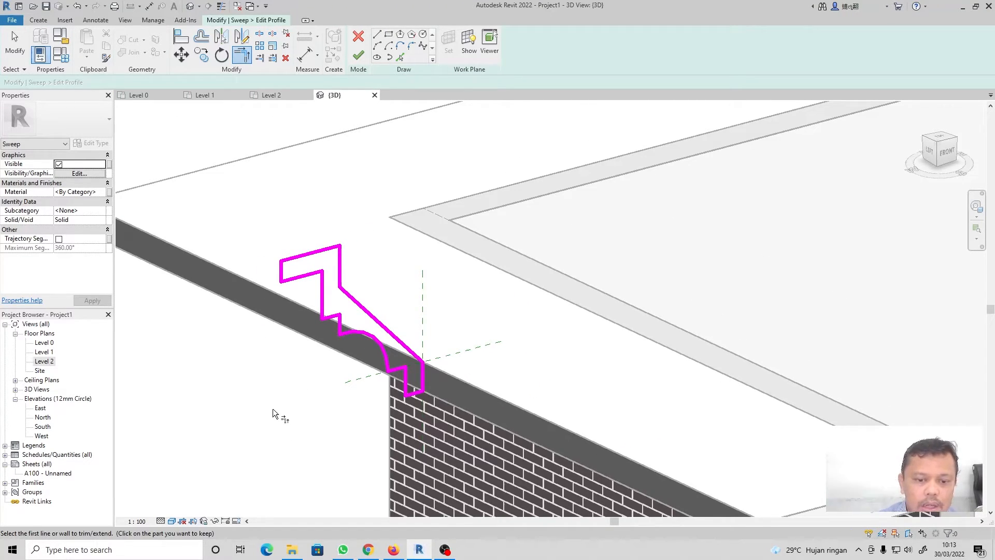
left_click(14, 44)
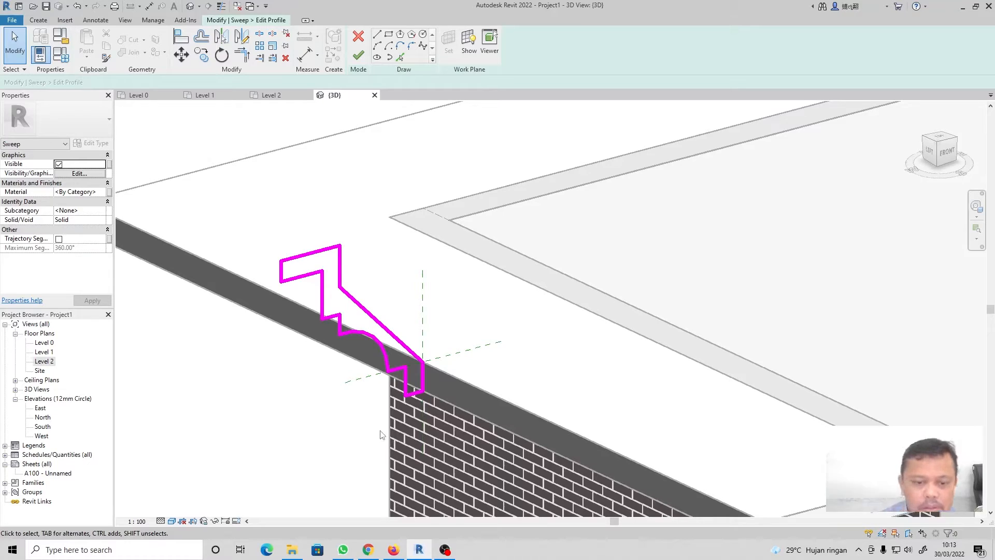
- Examine the closed profile's proportions against the slab edge and the brick wall
scroll(293, 354, "down", 4)
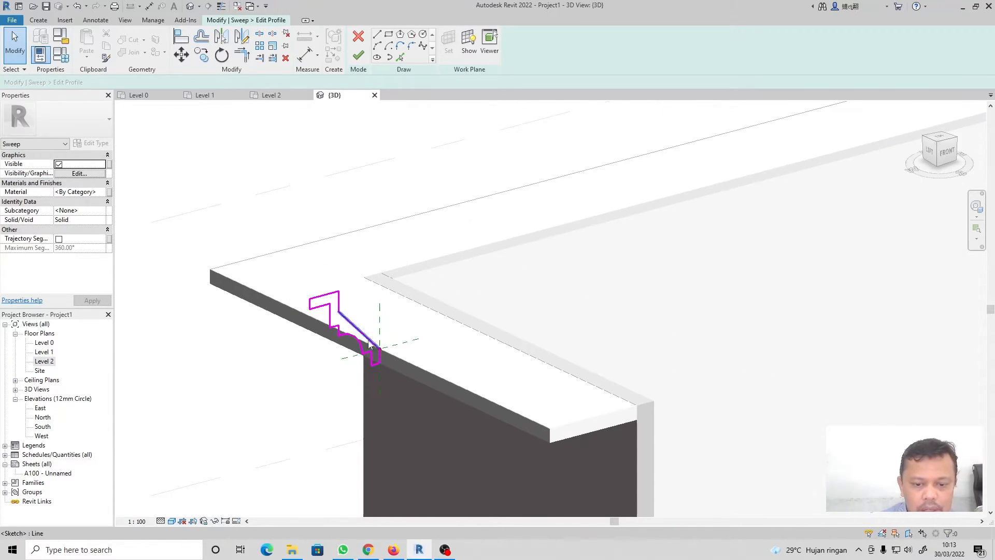
scroll(238, 382, "down", 1)
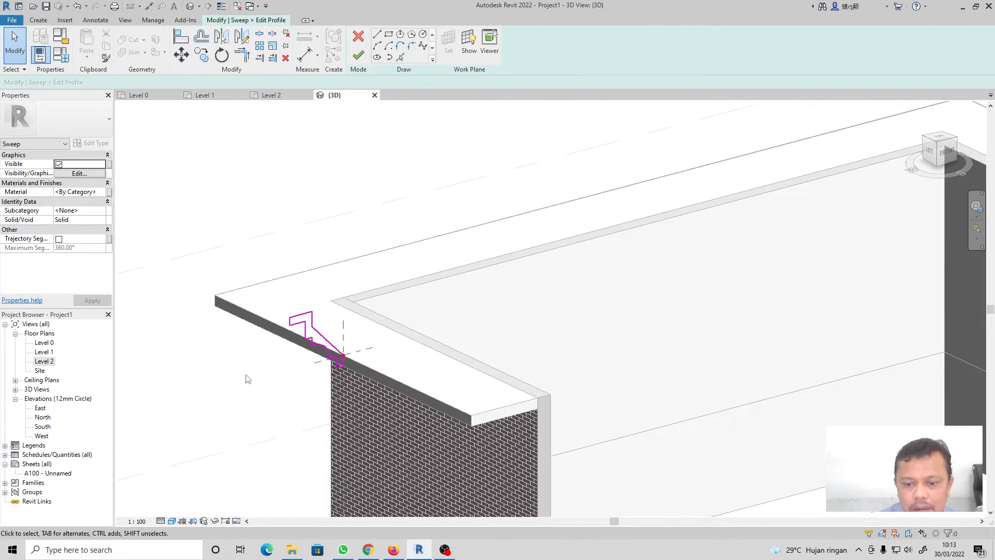
scroll(366, 335, "up", 3)
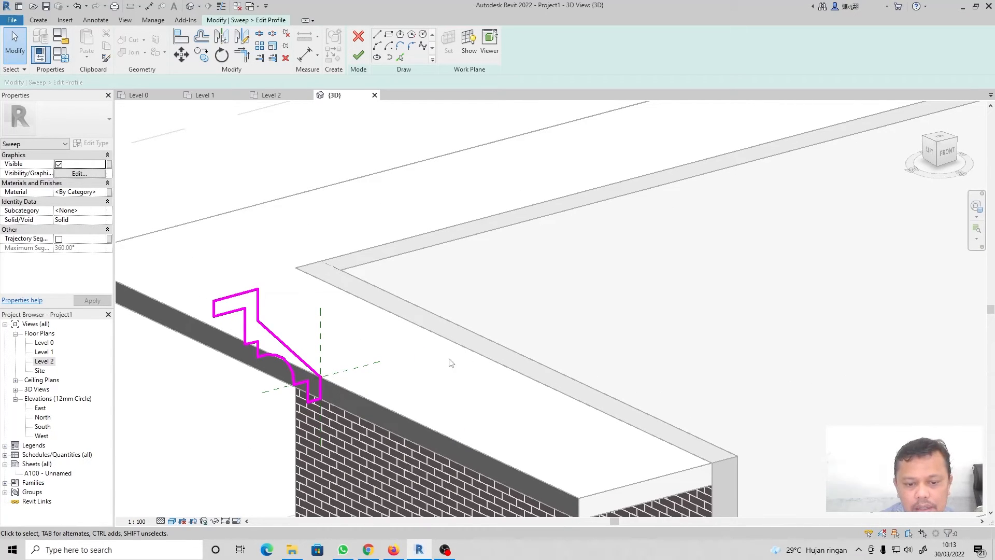
scroll(236, 346, "down", 3)
scroll(286, 411, "up", 3)
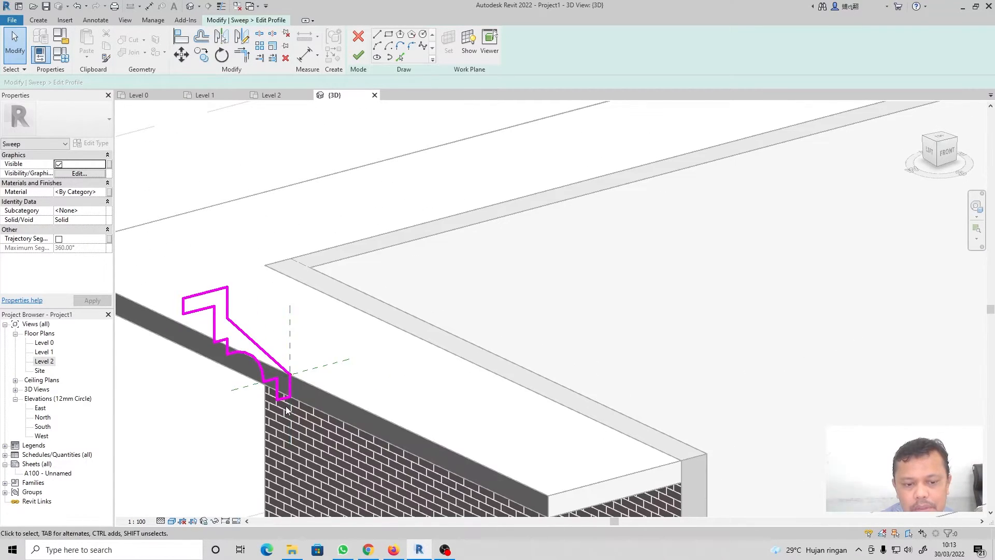
scroll(287, 411, "down", 3)
scroll(203, 399, "up", 2)
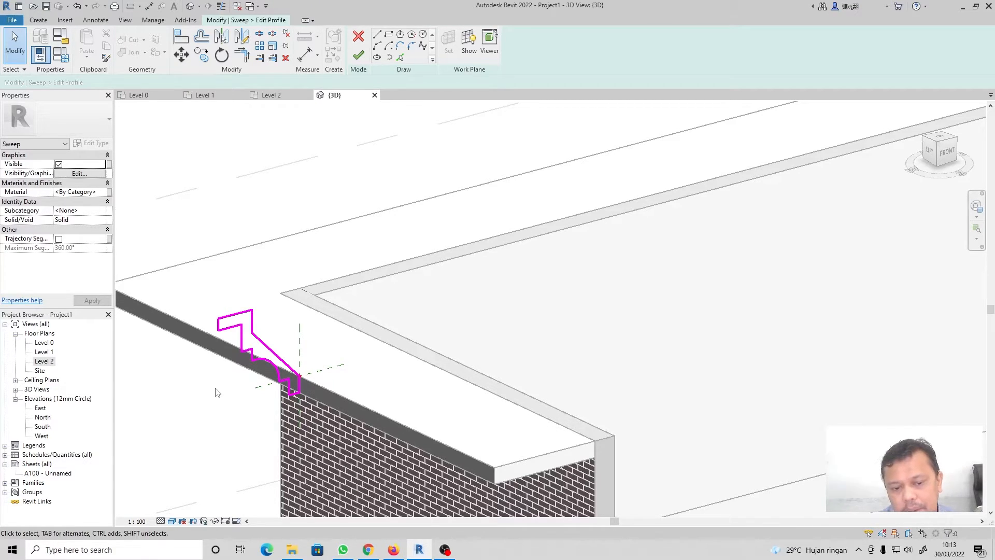
- Set the distance from the upper lip's outer end line to the adjacent vertical line to 250 mm
scroll(220, 338, "up", 4)
left_click(203, 324)
left_click(258, 356)
type("250")
key("Return")
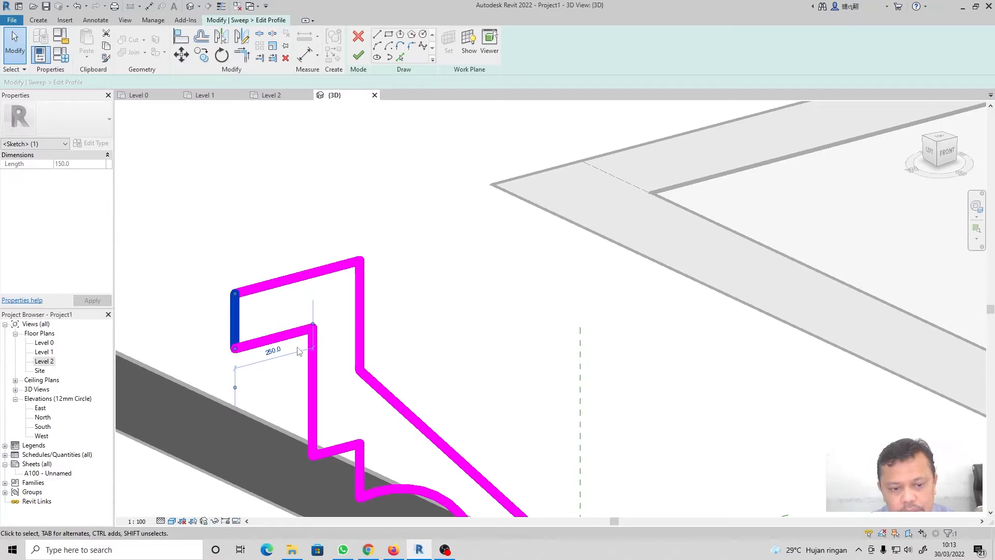
scroll(237, 417, "down", 2)
key("Escape")
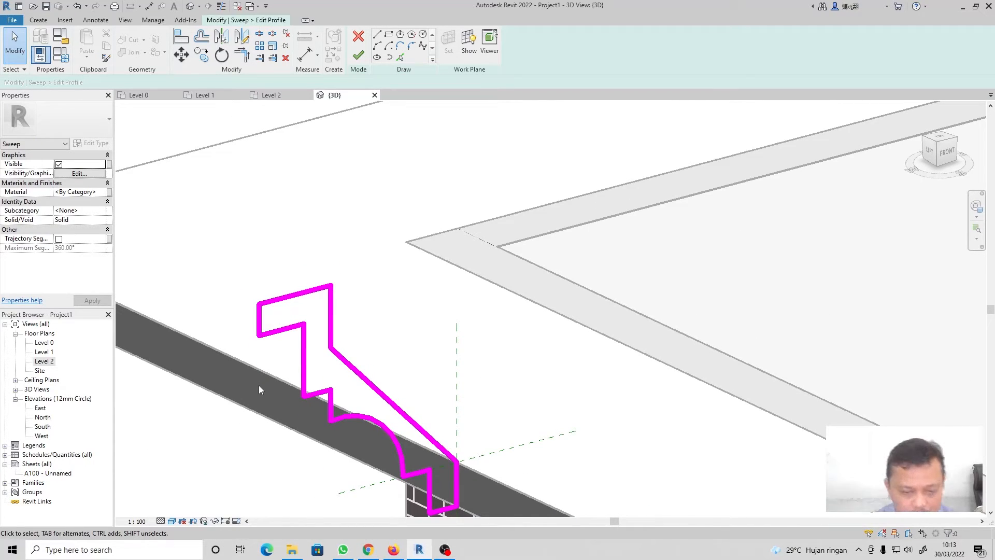
- Finish the profile sketch and complete the sweep along the slab edges
scroll(298, 353, "down", 1)
scroll(308, 329, "down", 2)
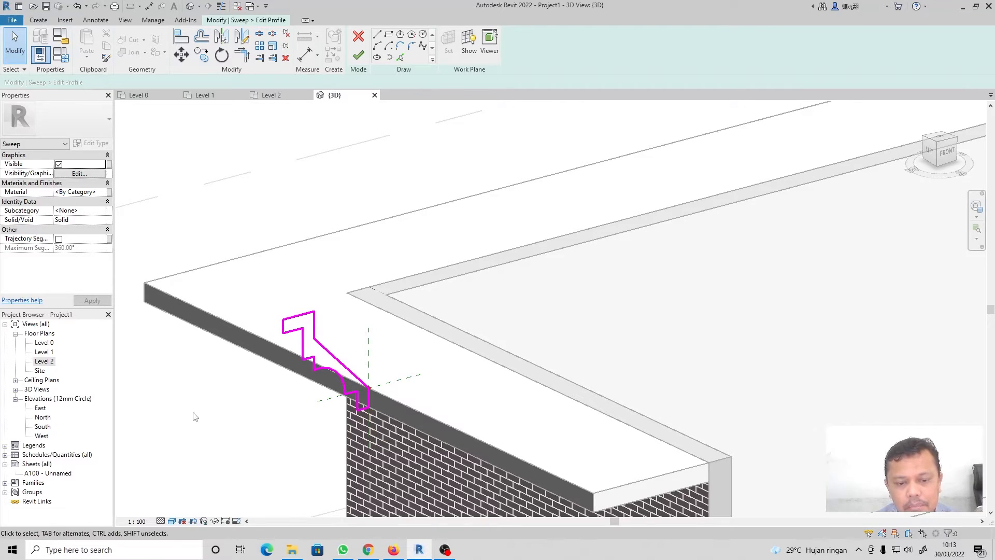
scroll(263, 399, "down", 1)
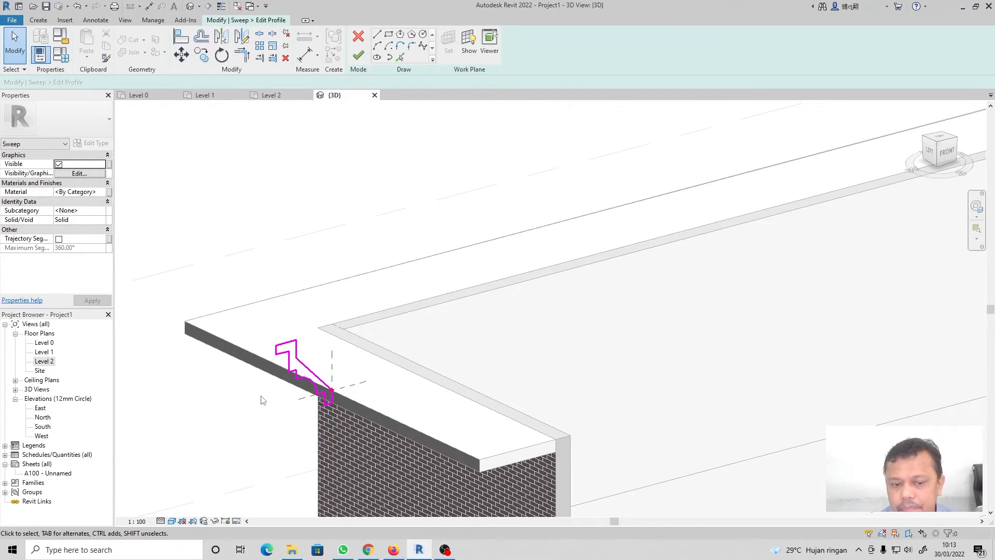
scroll(305, 400, "up", 4)
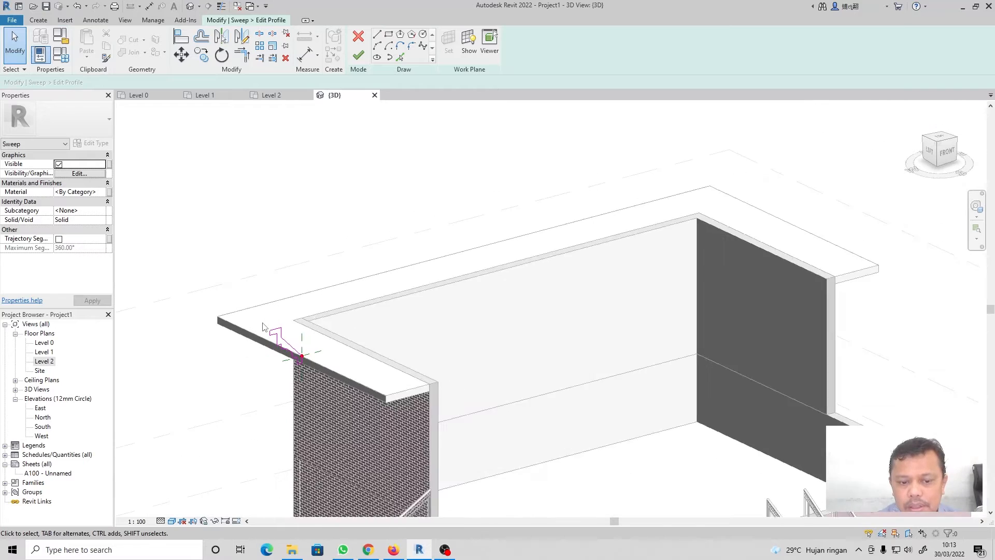
scroll(306, 400, "up", 1)
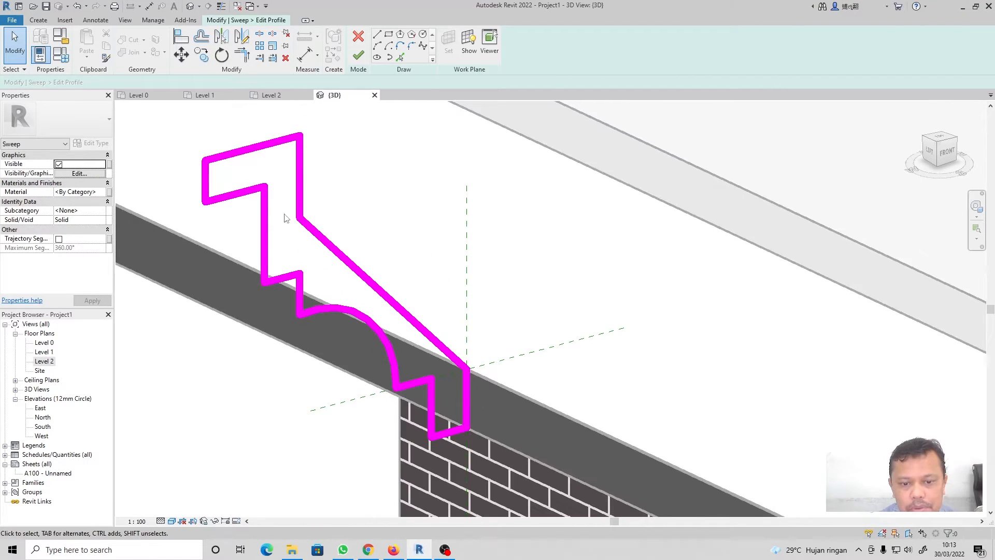
scroll(450, 445, "down", 2)
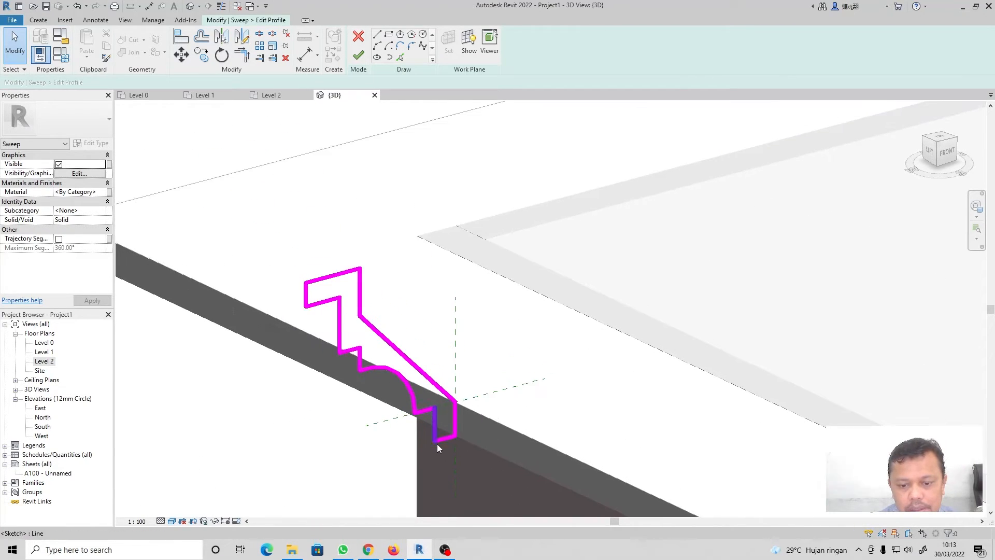
left_click(358, 55)
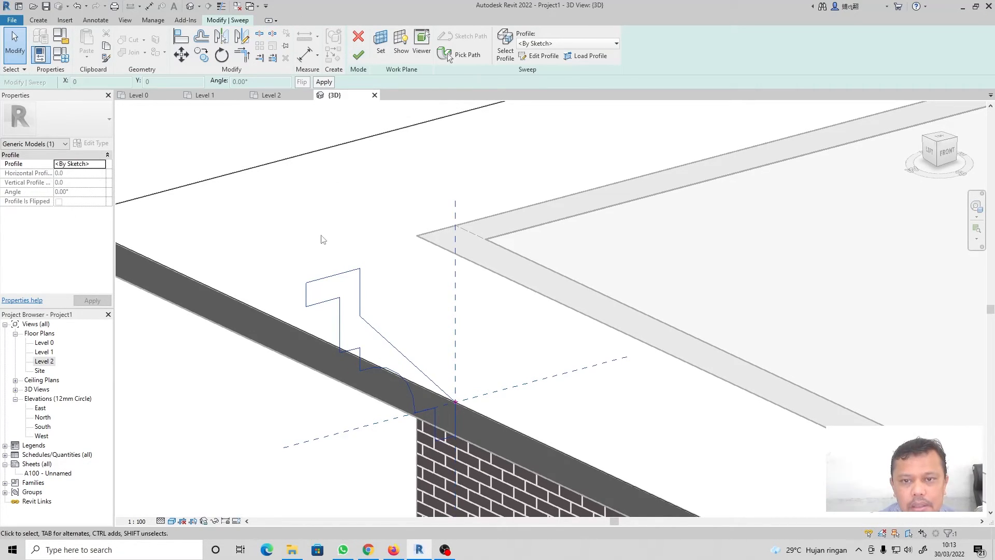
left_click(365, 56)
scroll(317, 233, "up", 4)
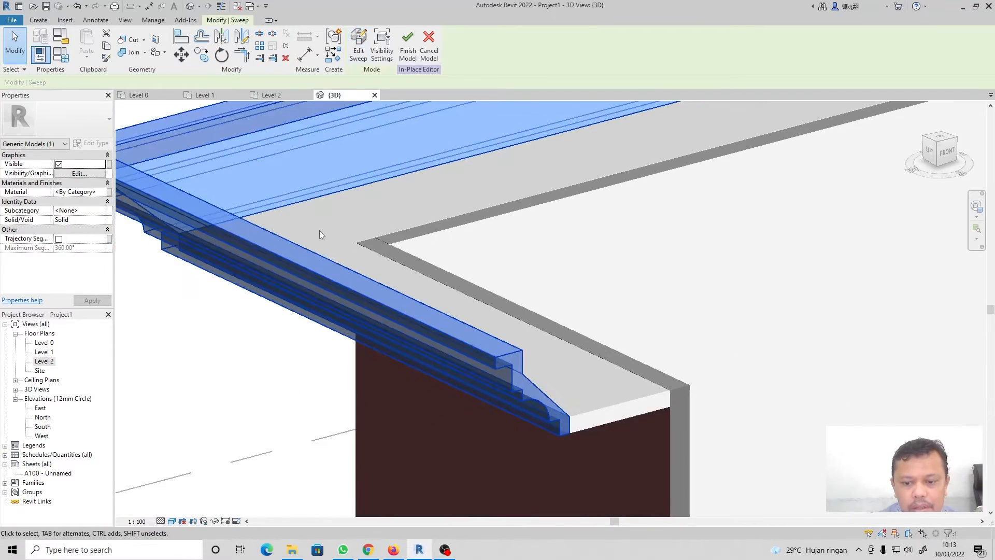
left_click(270, 279)
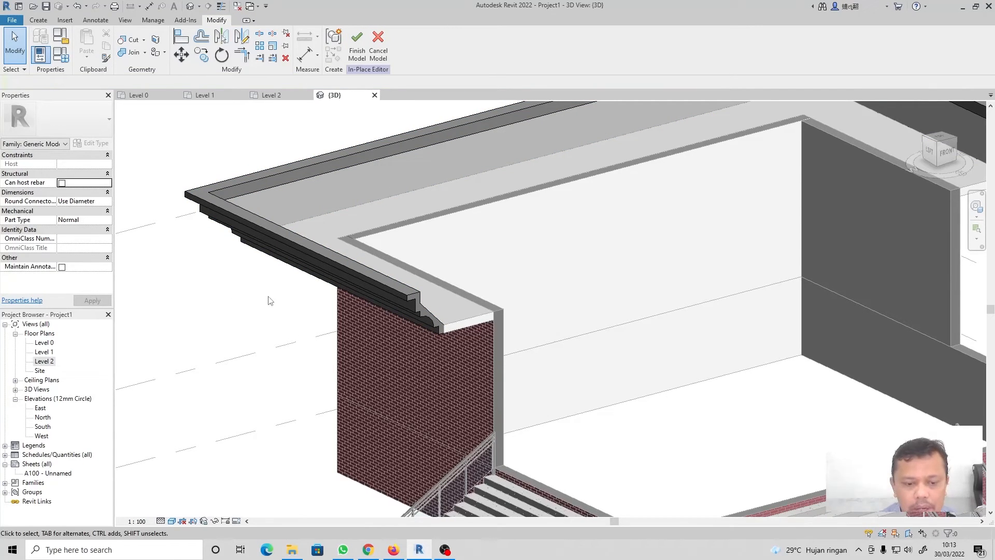
- Search the project materials for concrete and assign Concrete, Cast-in-Place gray to the sweep
middle_click_drag(289, 319, 386, 189, "shift")
scroll(386, 189, "up", 3)
middle_click_drag(271, 428, 291, 362, "shift")
left_click(365, 272)
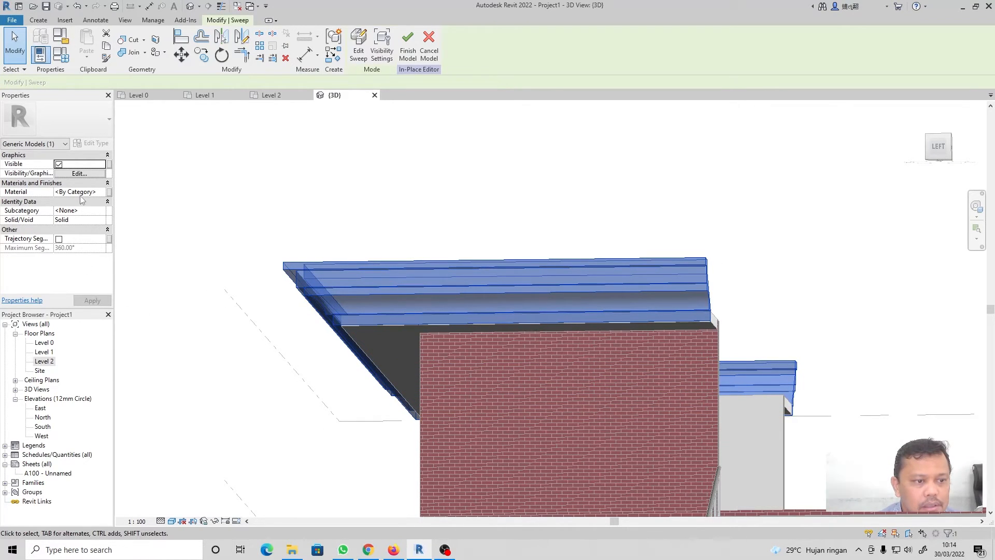
left_click(178, 337)
left_click(358, 280)
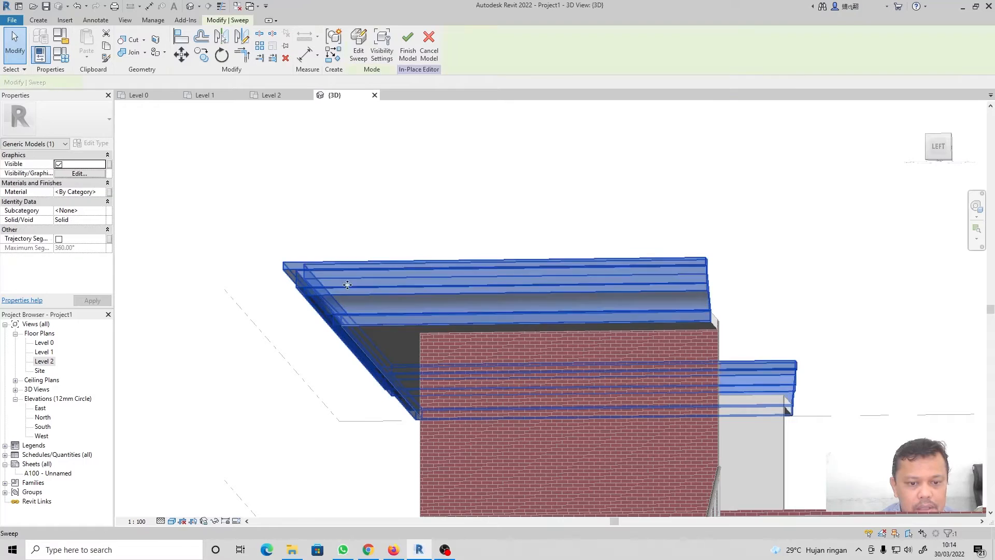
left_click(104, 193)
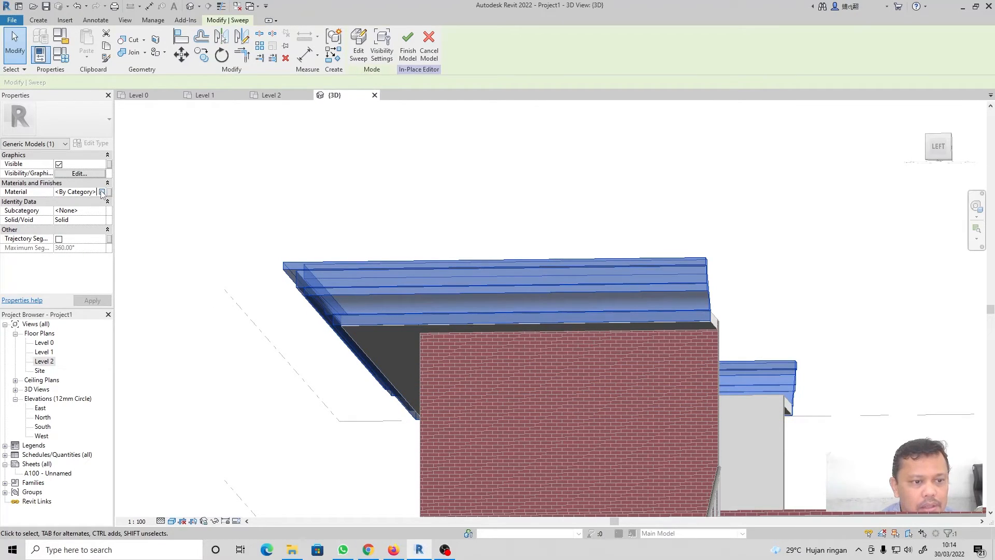
left_click(101, 191)
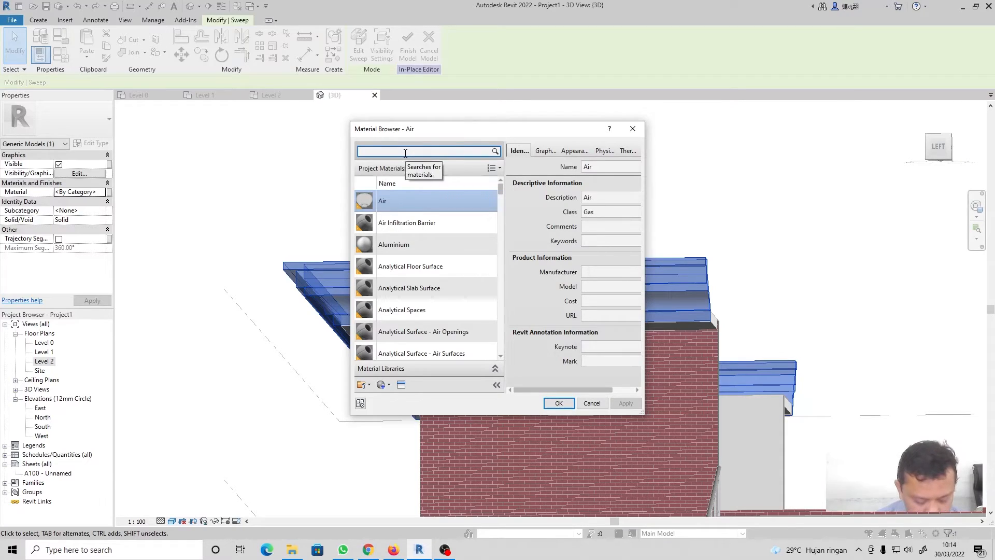
type("concrete")
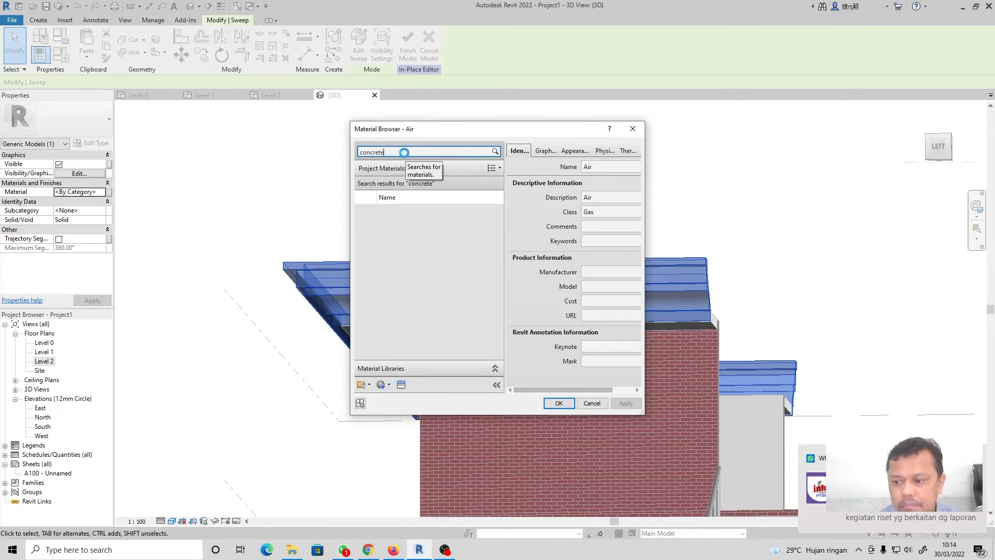
scroll(435, 353, "down", 1)
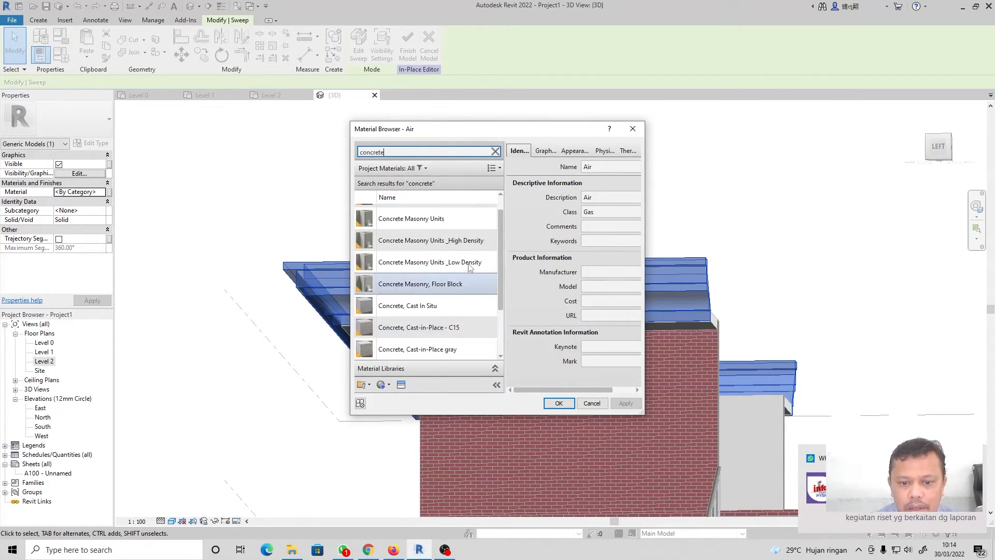
left_click(431, 305)
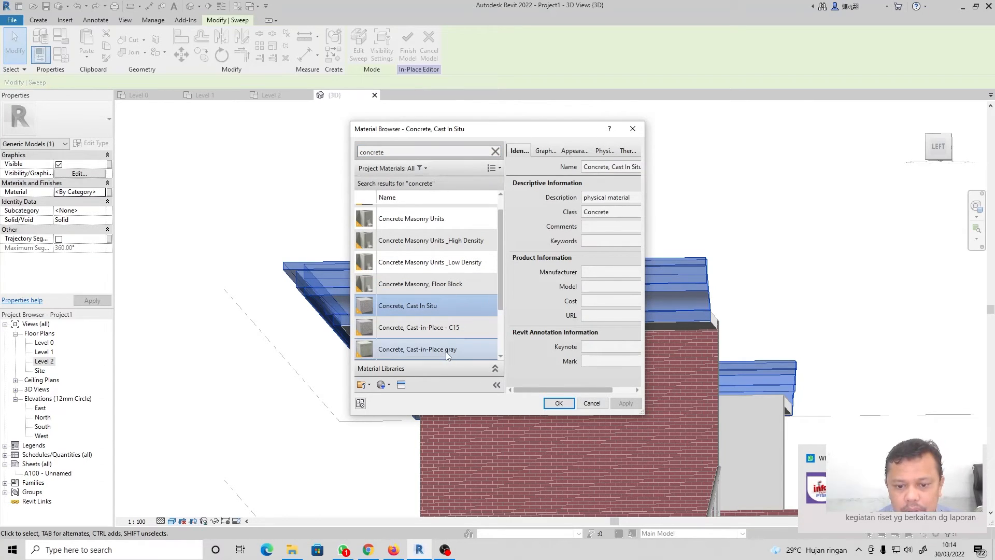
left_click(369, 351)
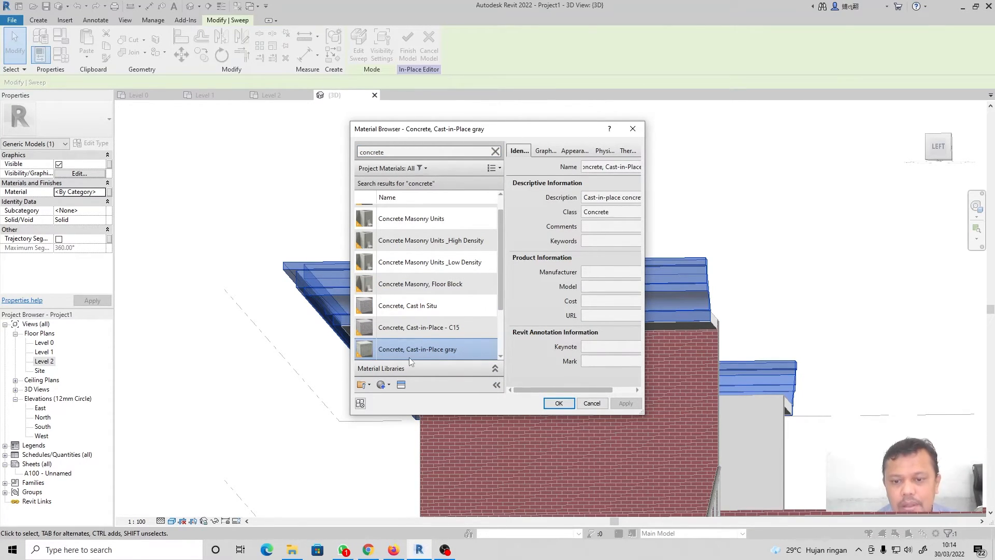
left_click(558, 404)
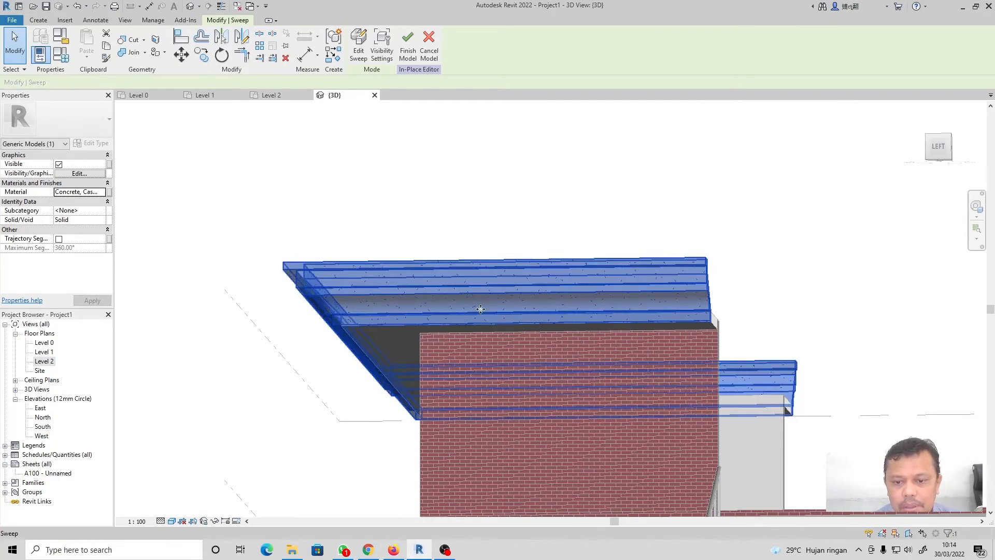
left_click(252, 400)
- Preview the model in the Realistic and Consistent Colors visual styles, and return the view to Shaded
middle_click_drag(308, 407, 322, 450, "shift")
left_click(171, 521)
left_click(194, 510)
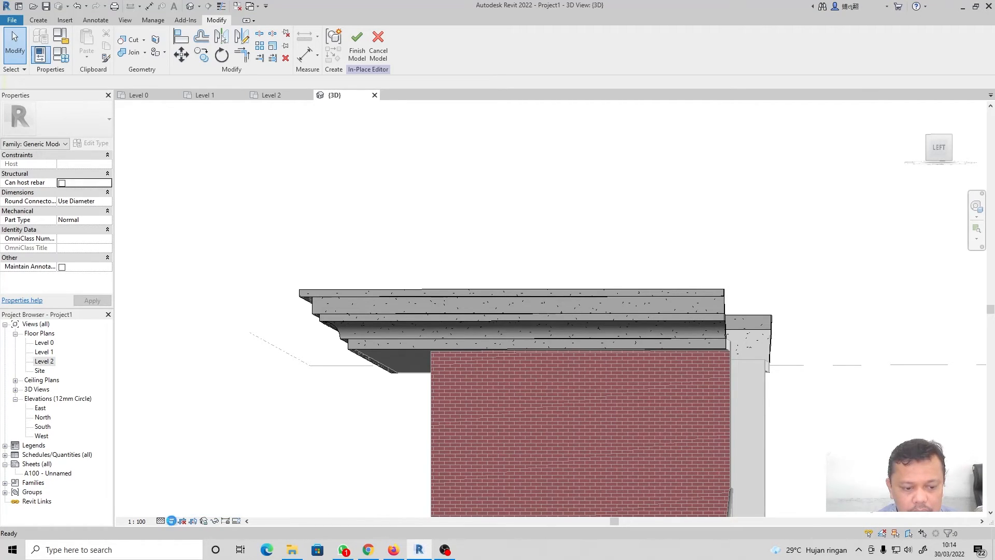
left_click(172, 521)
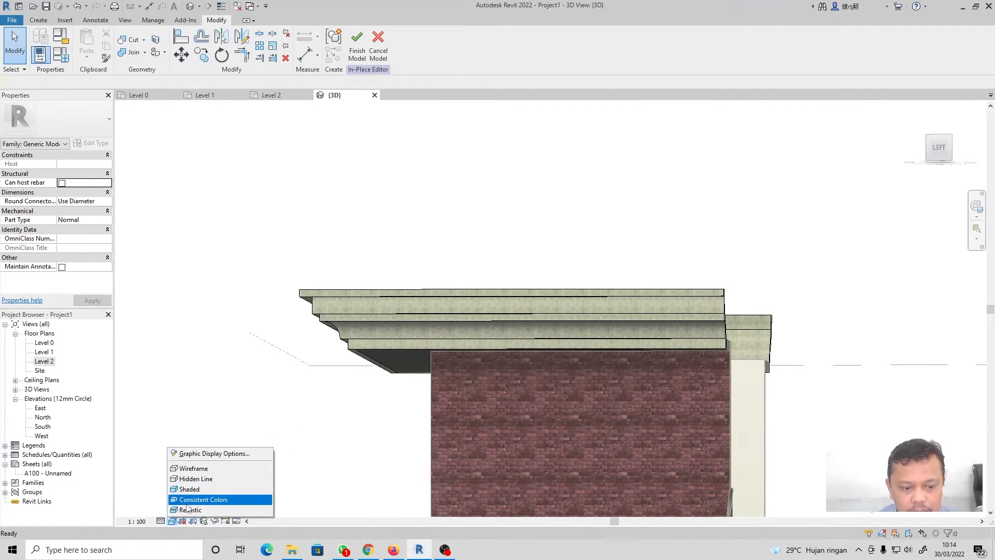
left_click(208, 510)
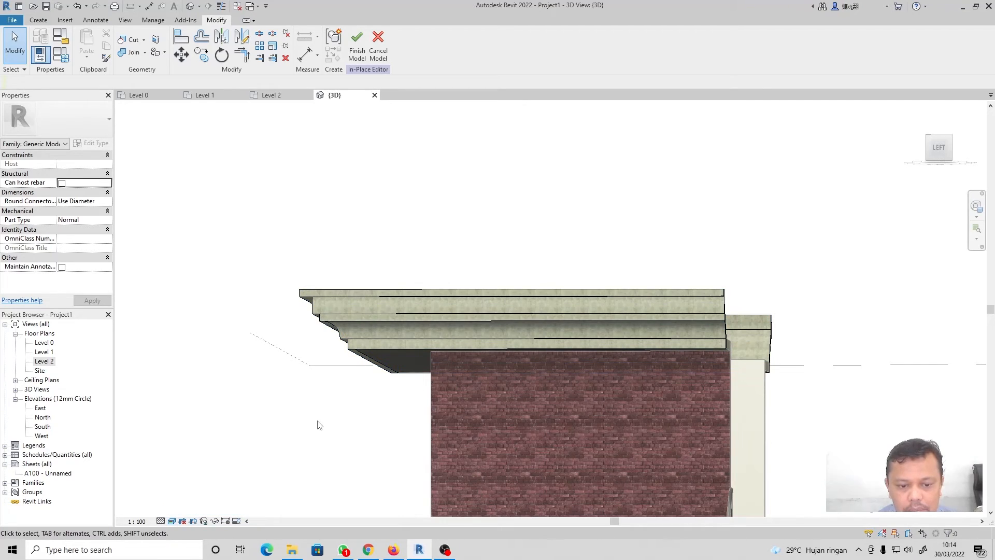
left_click(171, 521)
left_click(193, 499)
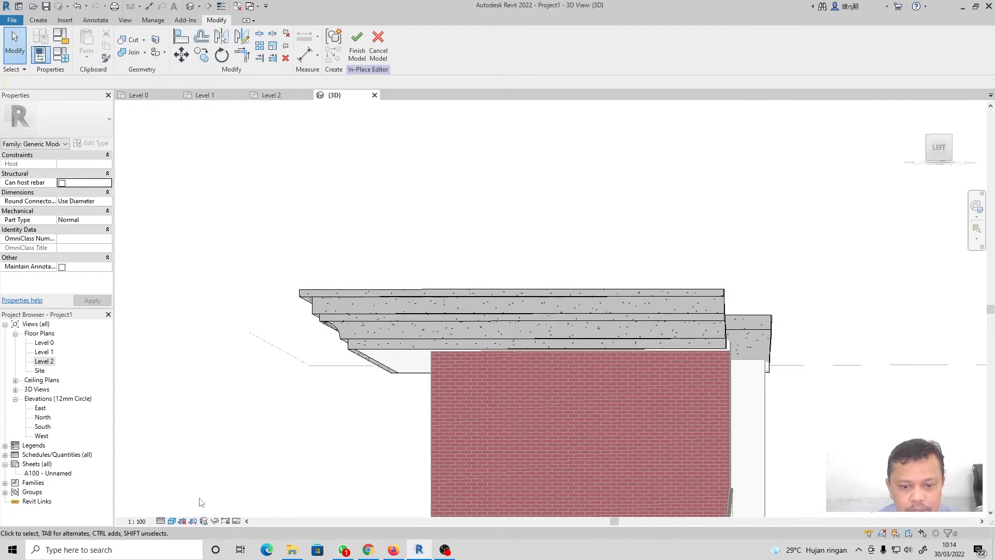
left_click(171, 521)
left_click(193, 488)
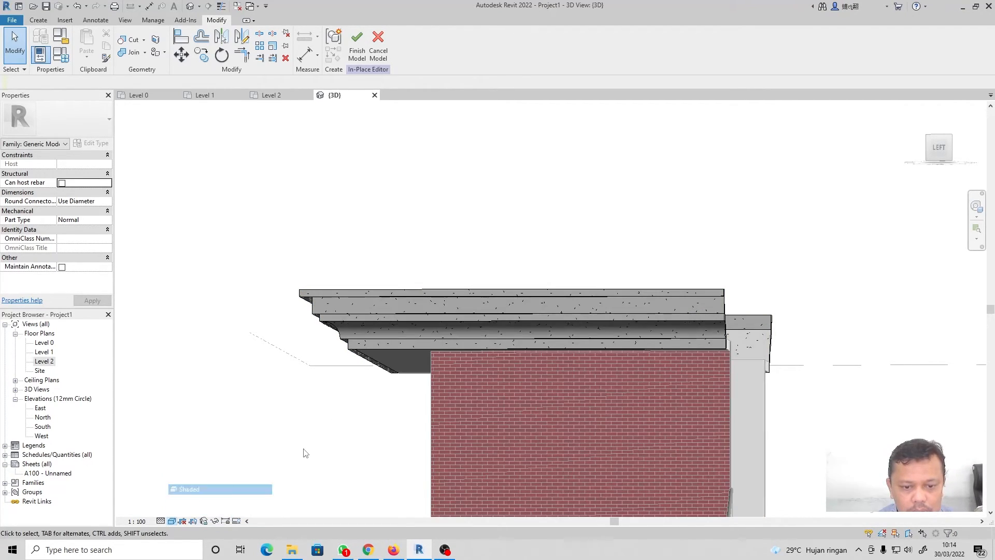
- Finish the in-place model of the fascia
middle_click_drag(321, 443, 289, 462, "shift")
scroll(215, 374, "down", 3)
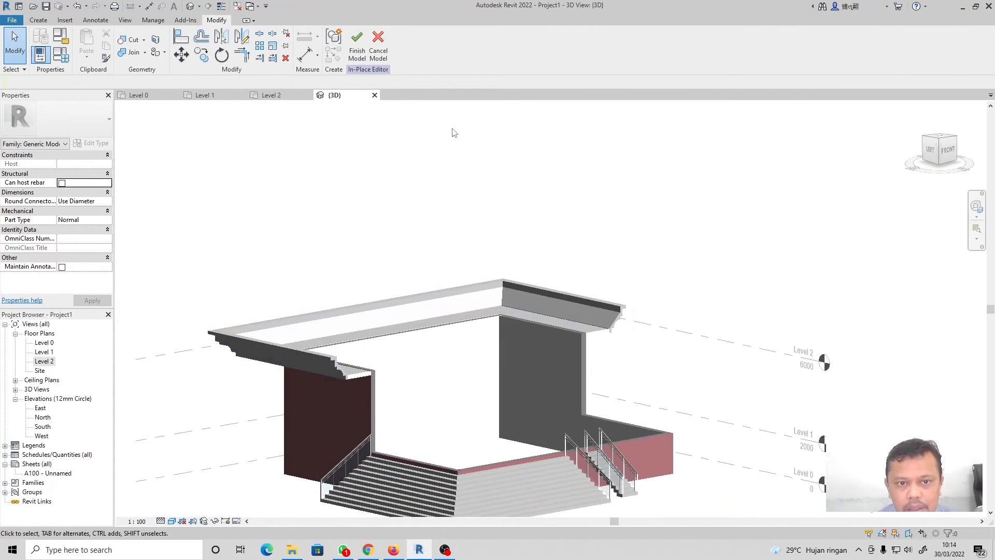
left_click(358, 52)
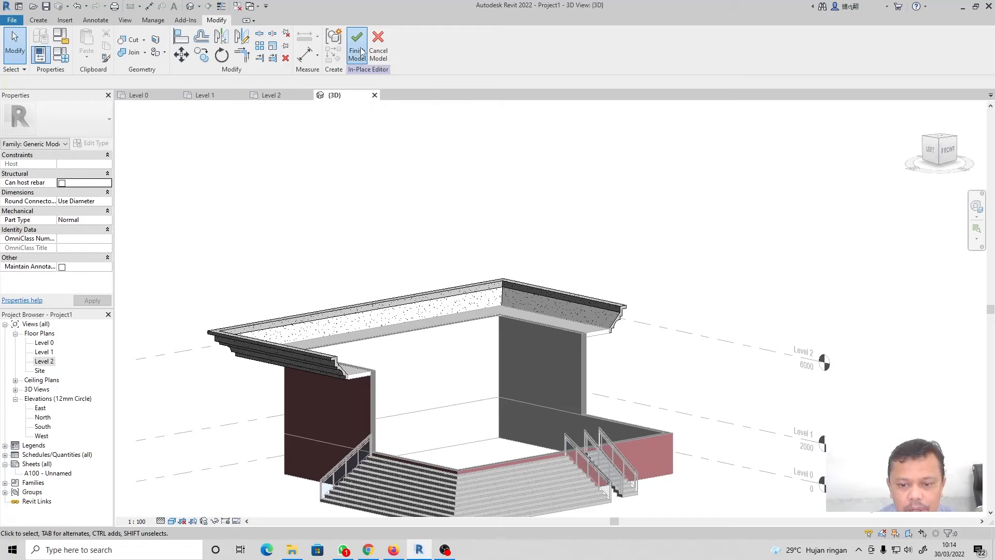
- Examine the finished fascia around the Level 2 slab, including its open end and its corners
middle_click_drag(563, 297, 550, 441, "shift")
scroll(667, 453, "up", 5)
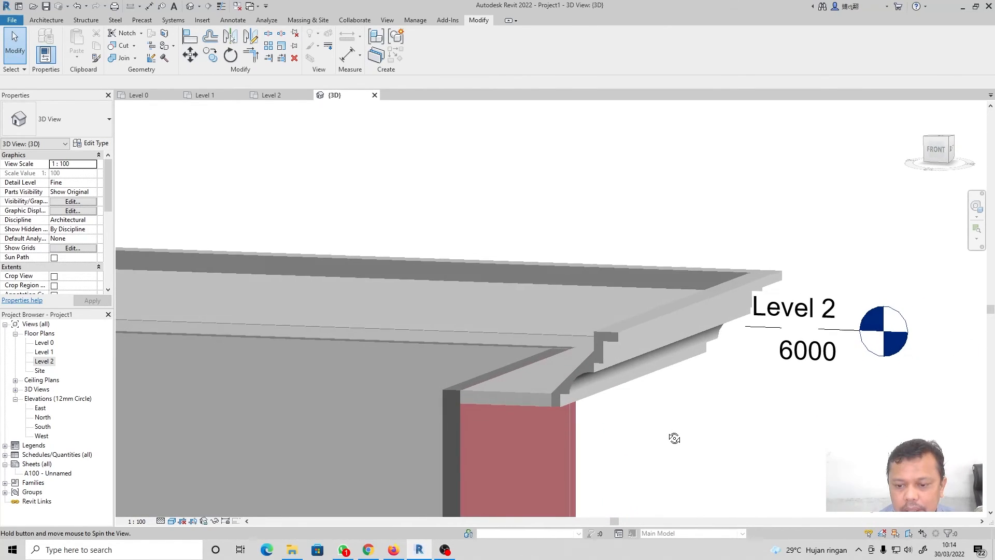
scroll(654, 366, "down", 6)
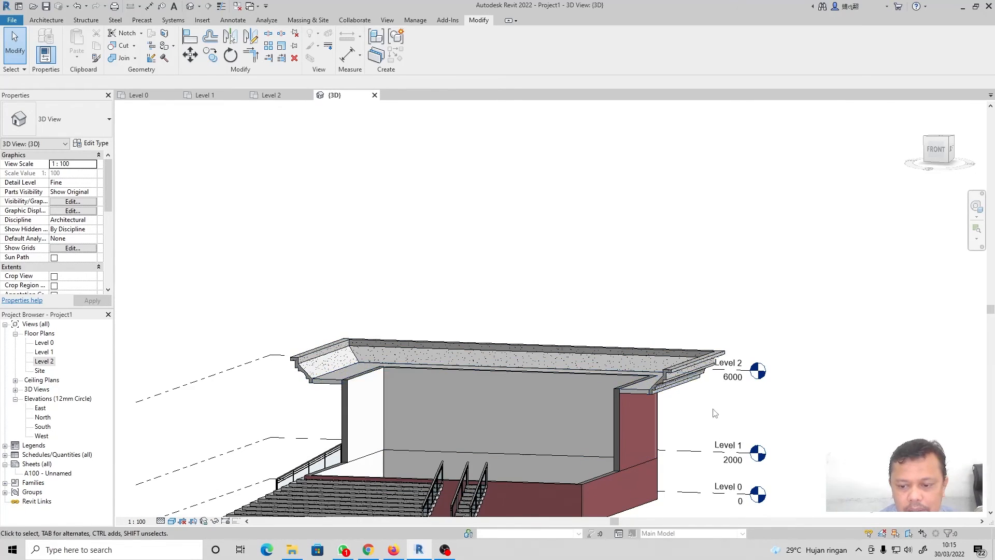
scroll(660, 402, "up", 5)
scroll(735, 371, "down", 5)
middle_click_drag(736, 371, 700, 447, "shift")
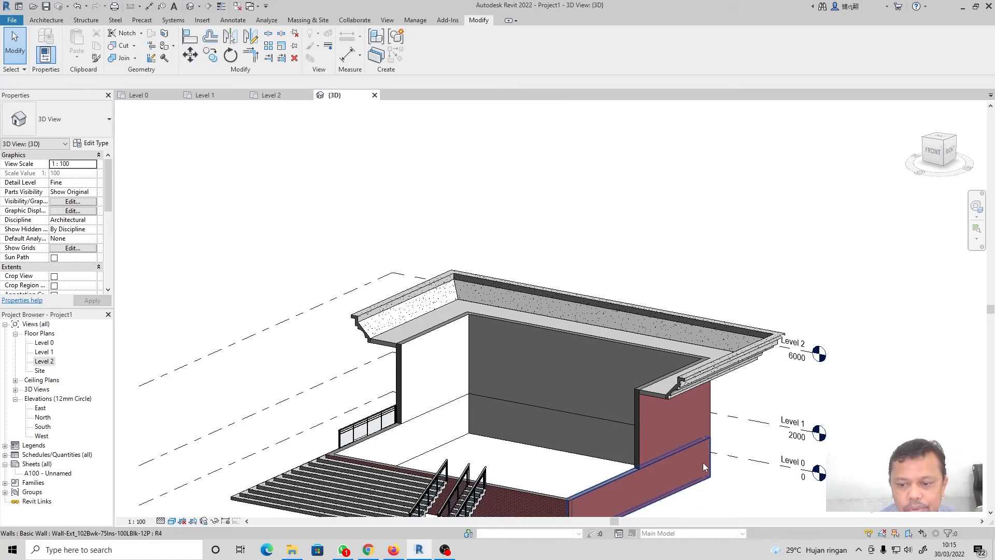